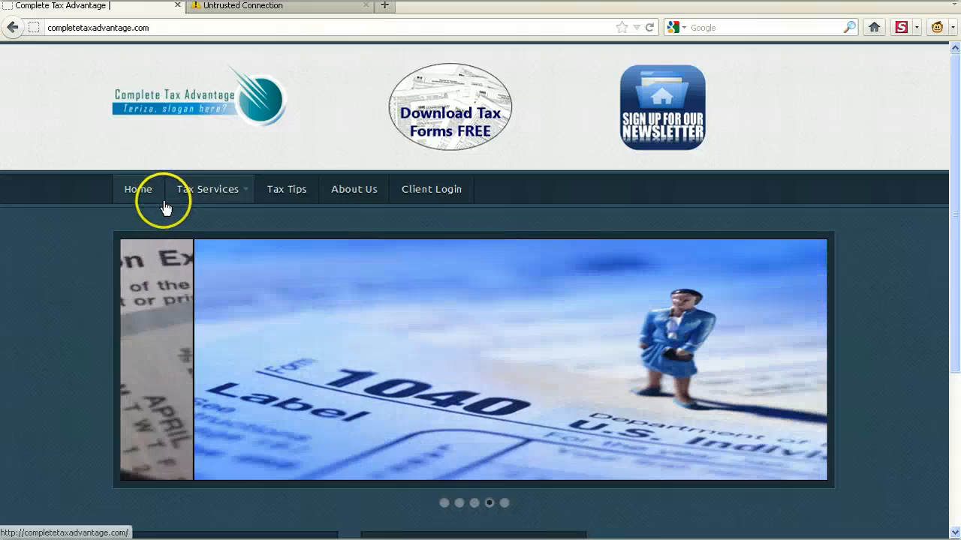
pyautogui.click(931, 313)
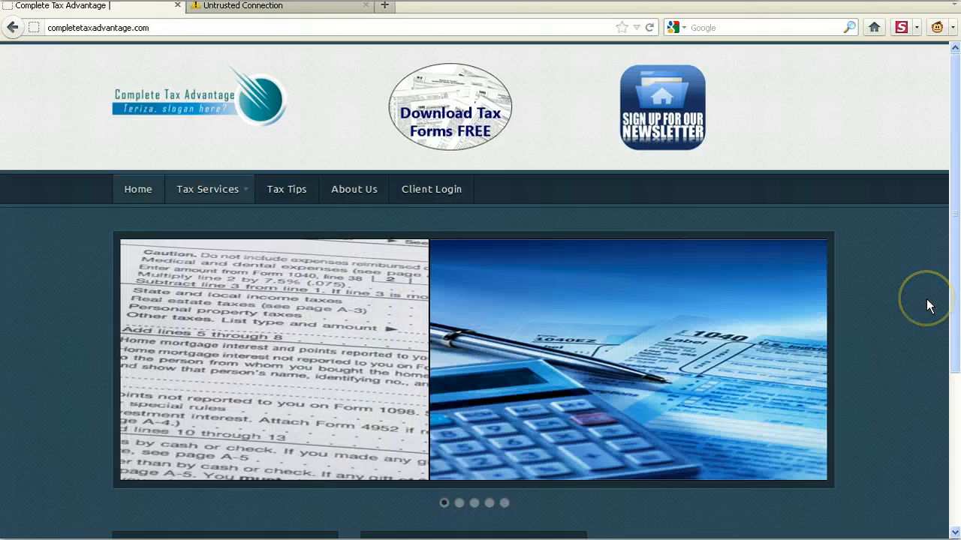
pyautogui.moveTo(955, 365); pyautogui.dragTo(953, 248)
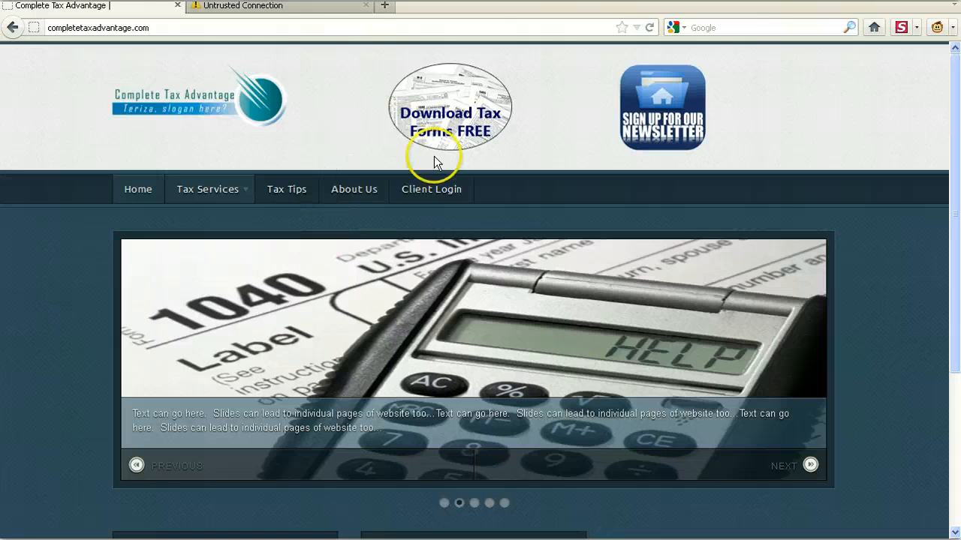
# - Go to the site's control panel login page at completetaxadvantage.com/cpanel/
pyautogui.click(270, 30)
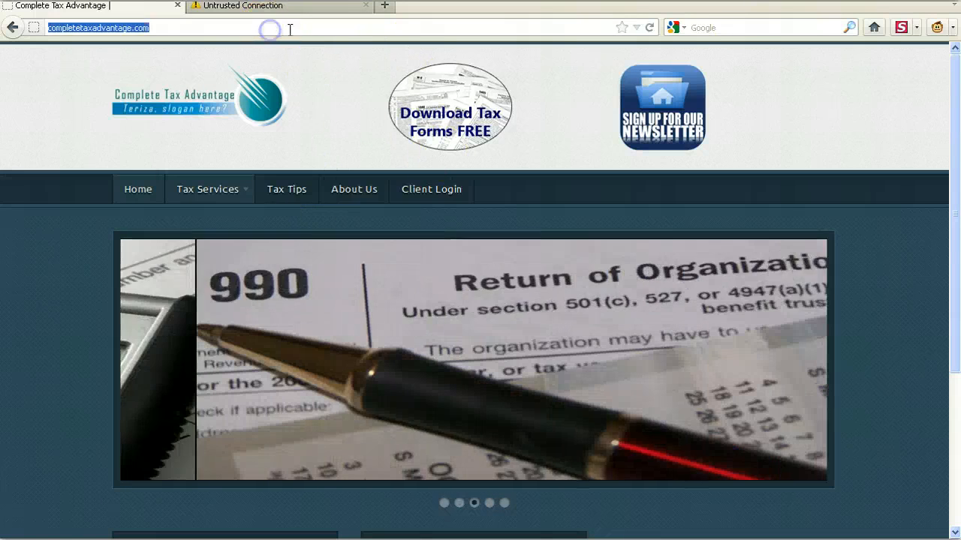
pyautogui.click(289, 30)
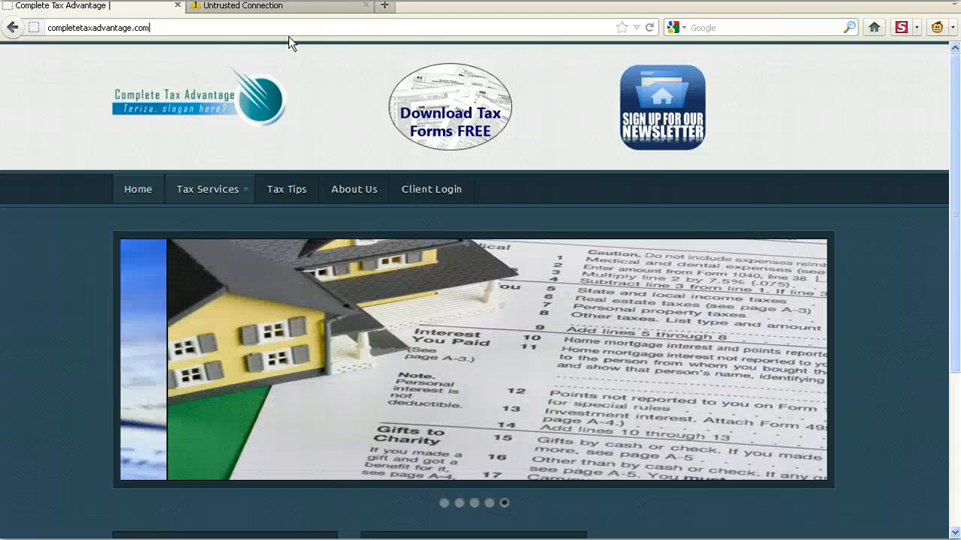
pyautogui.write('/cpa')
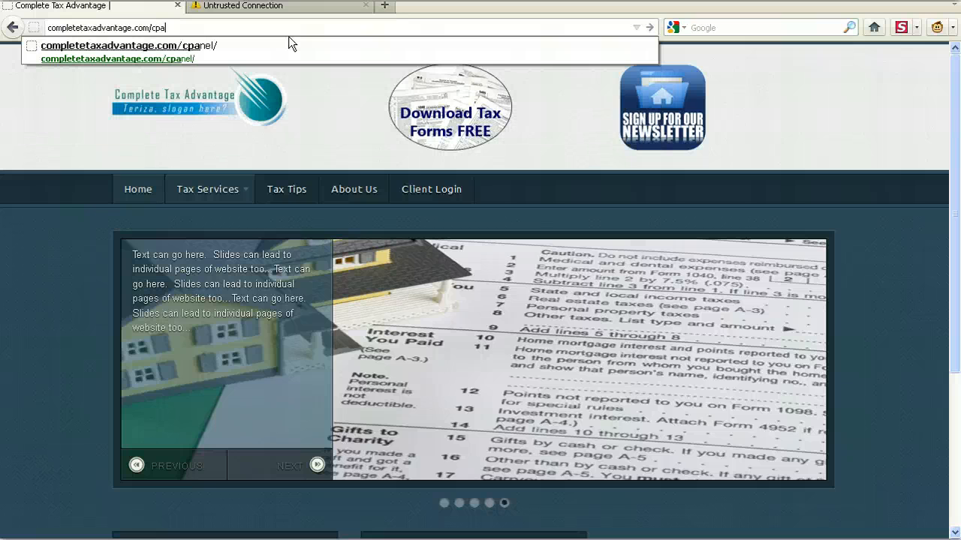
pyautogui.press('BackSpace')
pyautogui.press('BackSpace')
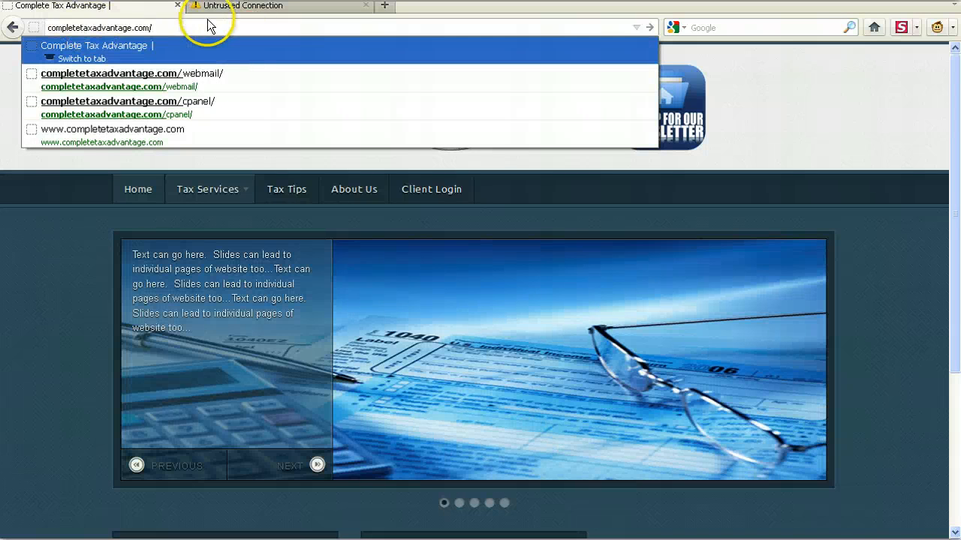
pyautogui.click(201, 26)
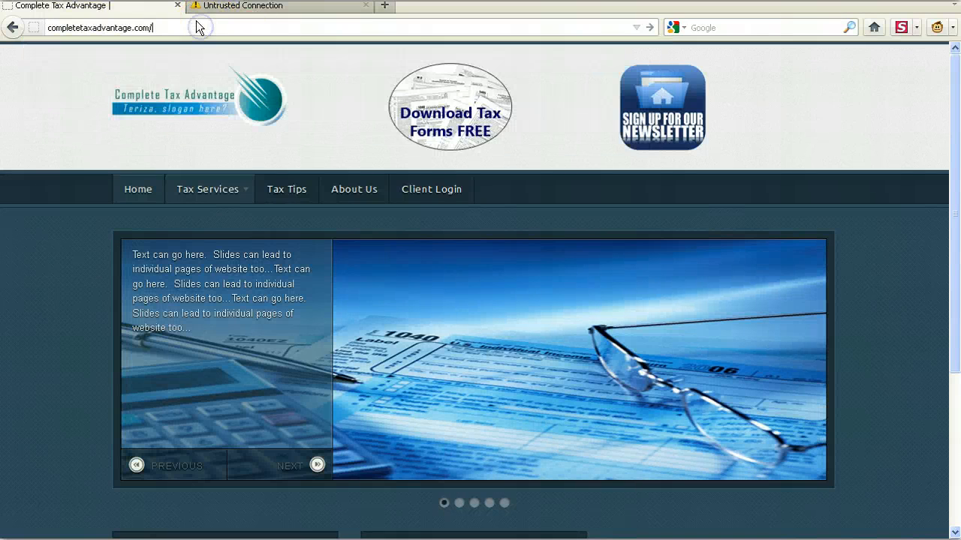
pyautogui.write('cpanel')
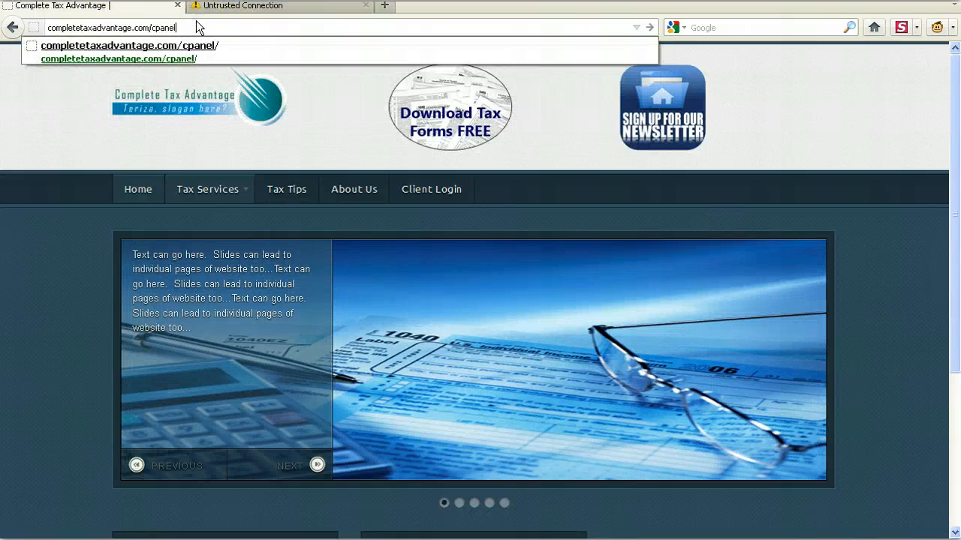
pyautogui.write('/')
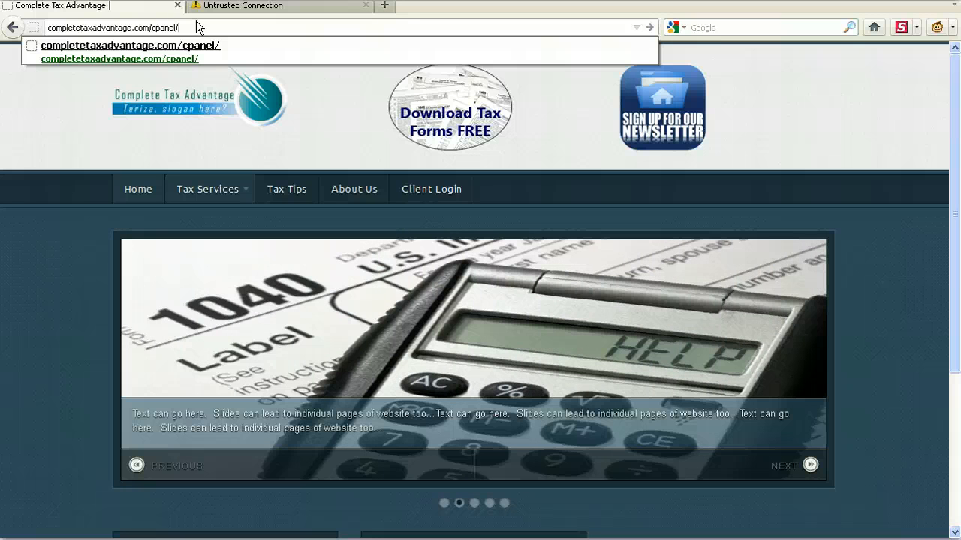
pyautogui.press('Return')
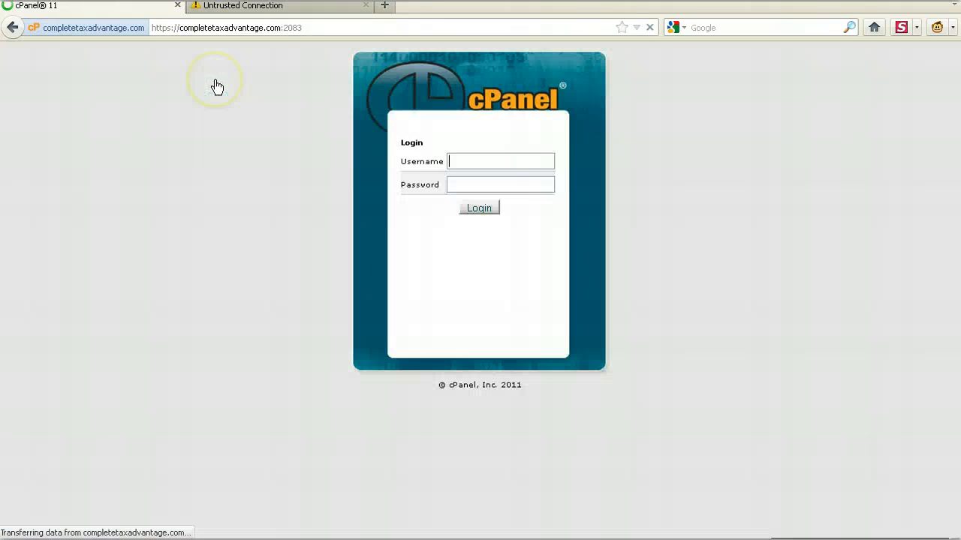
# - Enter the account username and the account password in the cPanel login form
pyautogui.click(494, 162)
pyautogui.write('com')
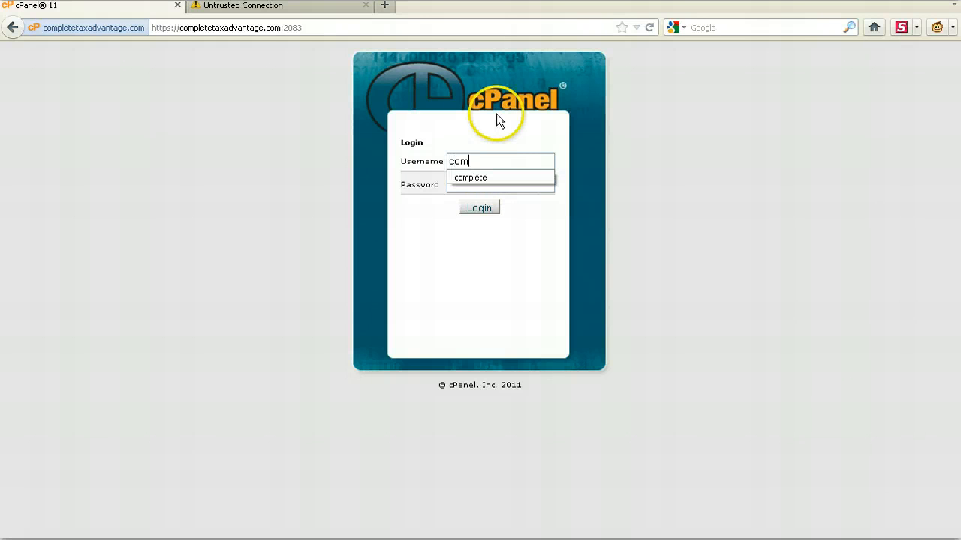
pyautogui.write('plete')
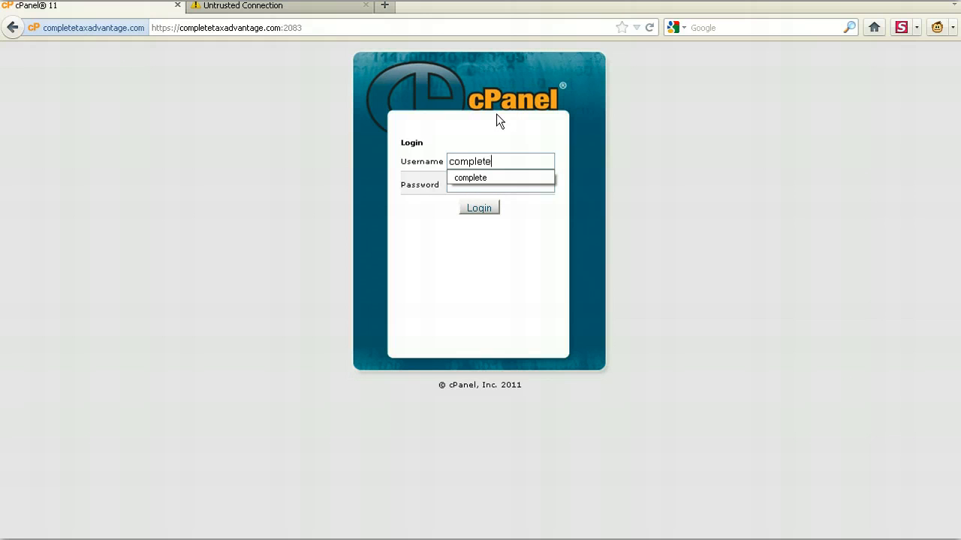
pyautogui.press('Down')
pyautogui.press('Tab')
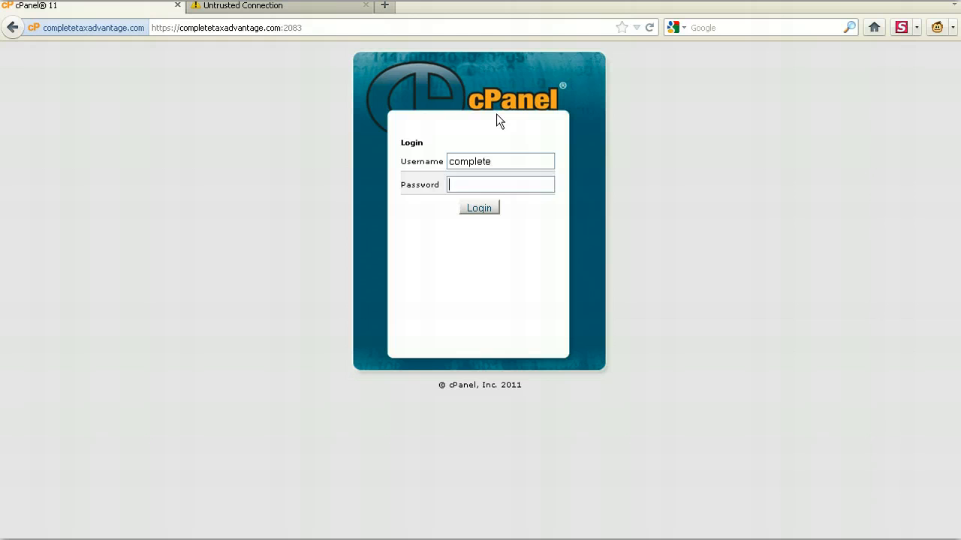
pyautogui.write('********')
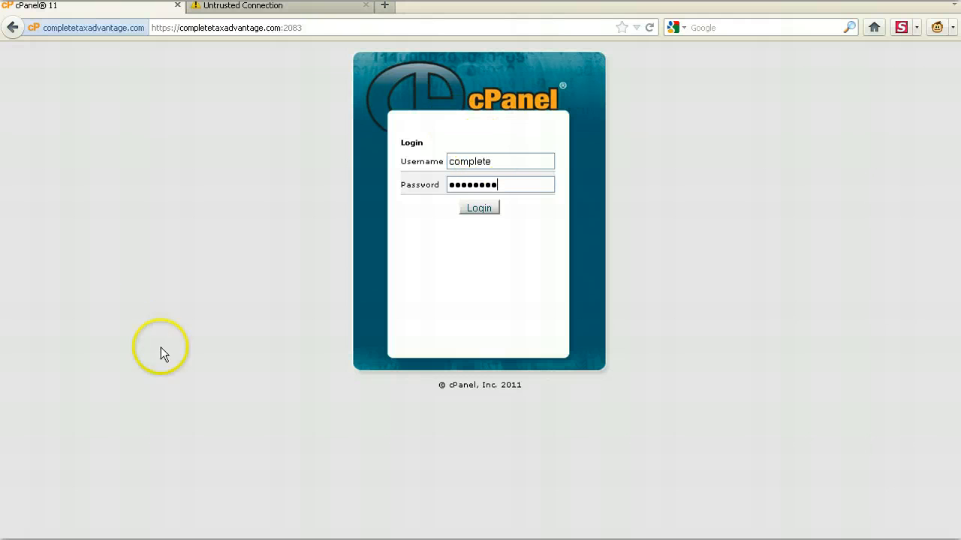
# - Examine the webmail address and its untrusted-connection warning, including the I Understand the Risks section and the Add Exception option
pyautogui.click(263, 9)
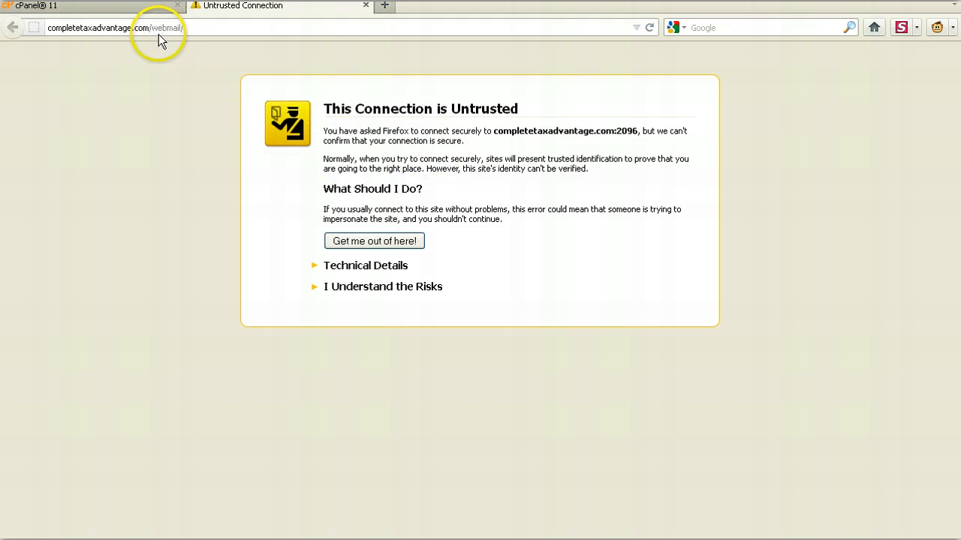
pyautogui.click(194, 28)
pyautogui.moveTo(193, 28); pyautogui.dragTo(151, 28)
pyautogui.click(155, 9)
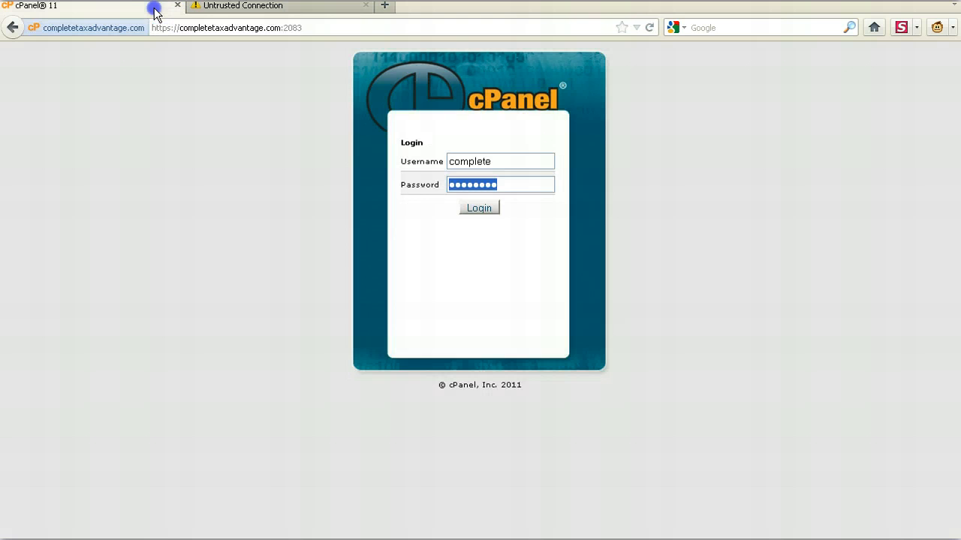
pyautogui.click(279, 6)
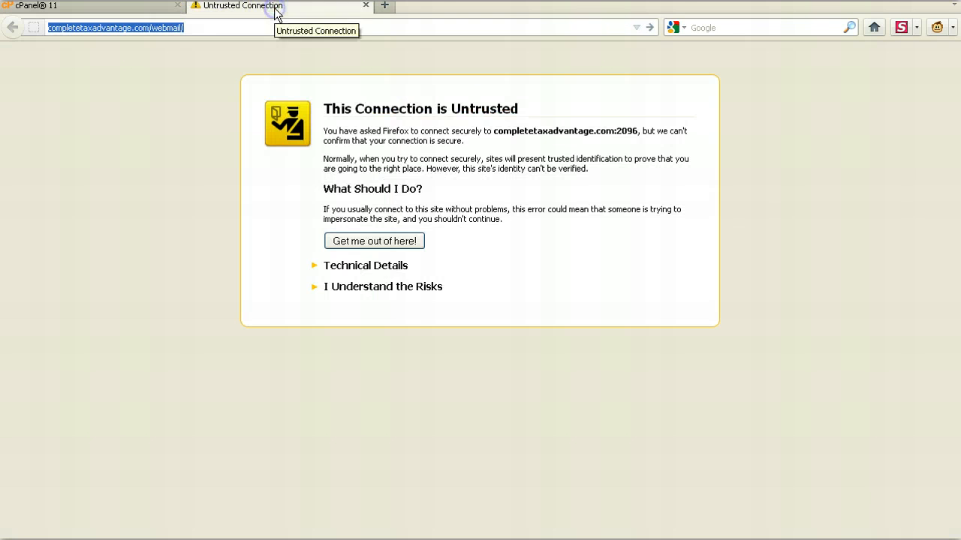
pyautogui.click(405, 291)
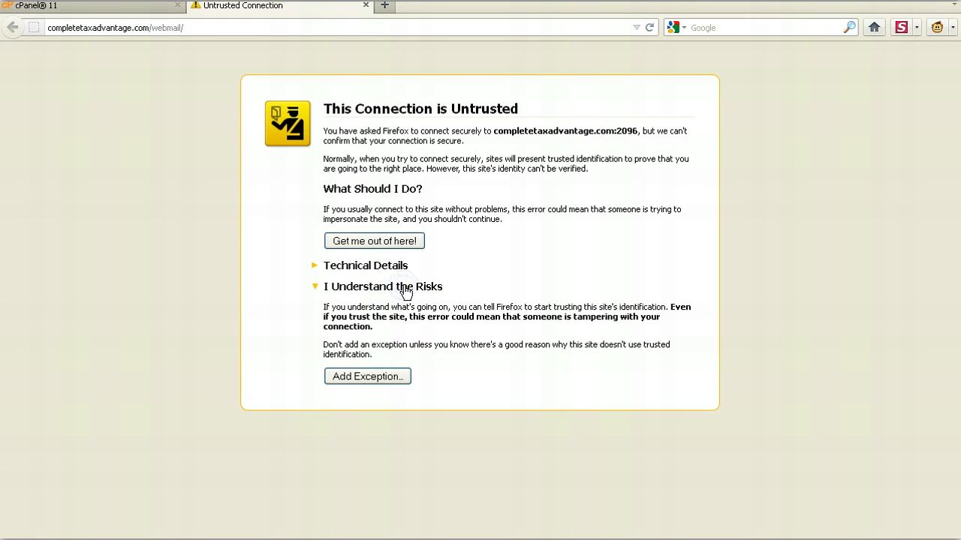
pyautogui.click(383, 380)
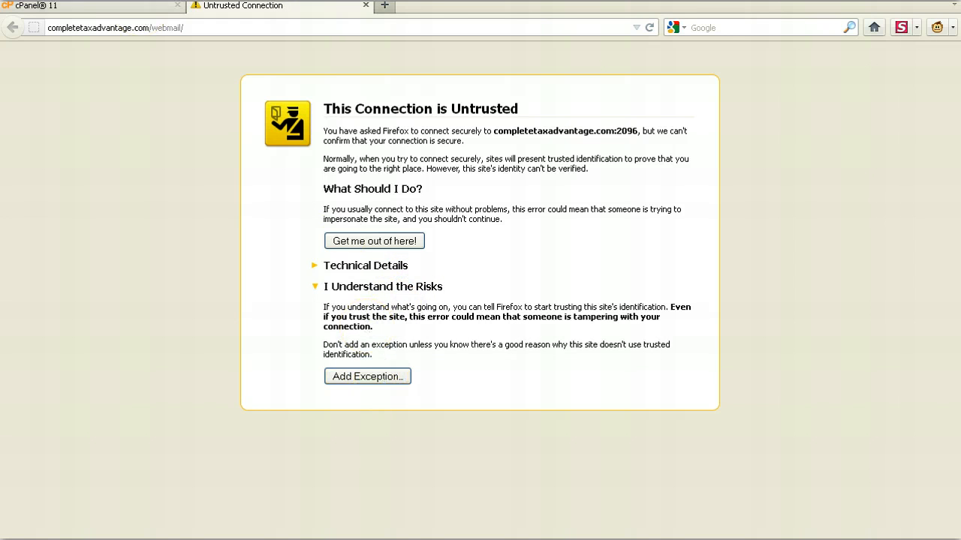
# - Return to the cPanel login page, log in with the entered credentials and let the browser remember the password
pyautogui.click(88, 7)
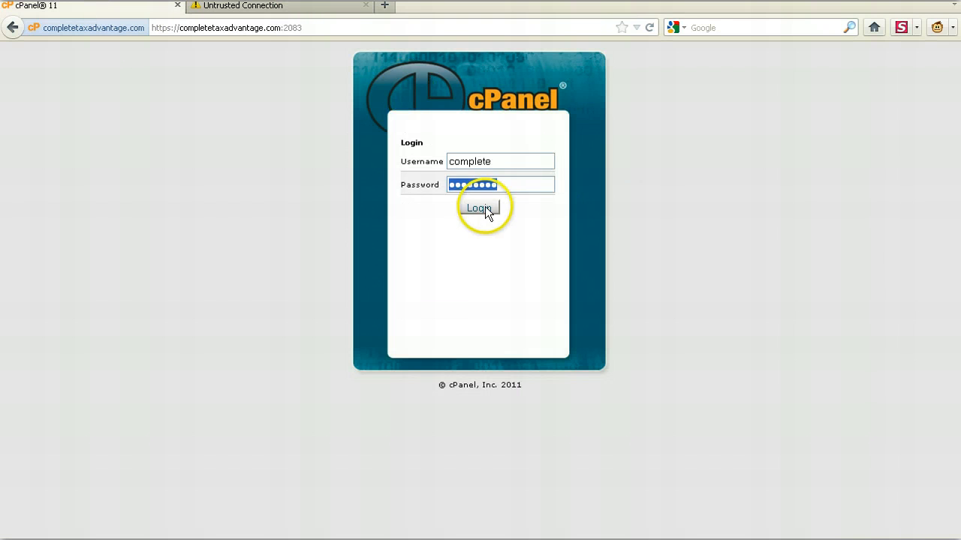
pyautogui.click(497, 160)
pyautogui.click(510, 182)
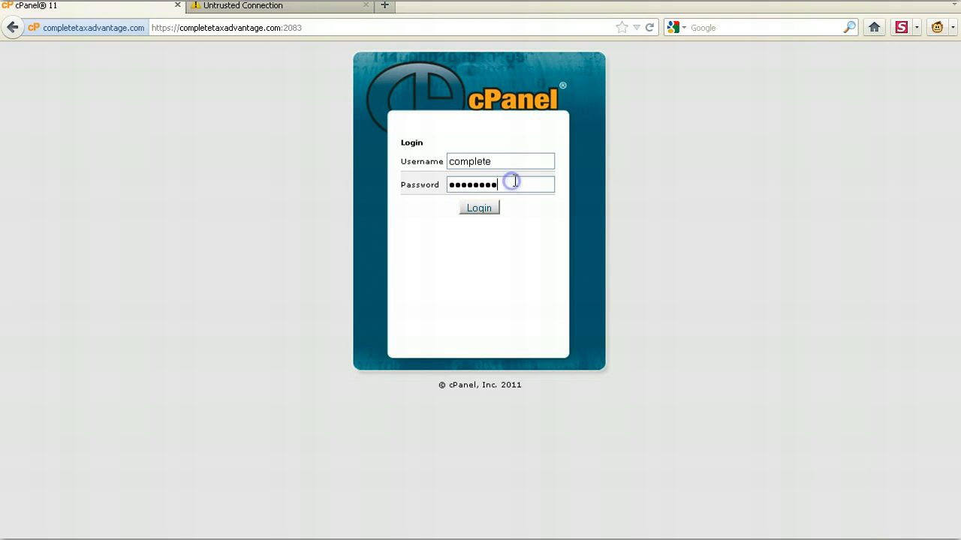
pyautogui.click(491, 217)
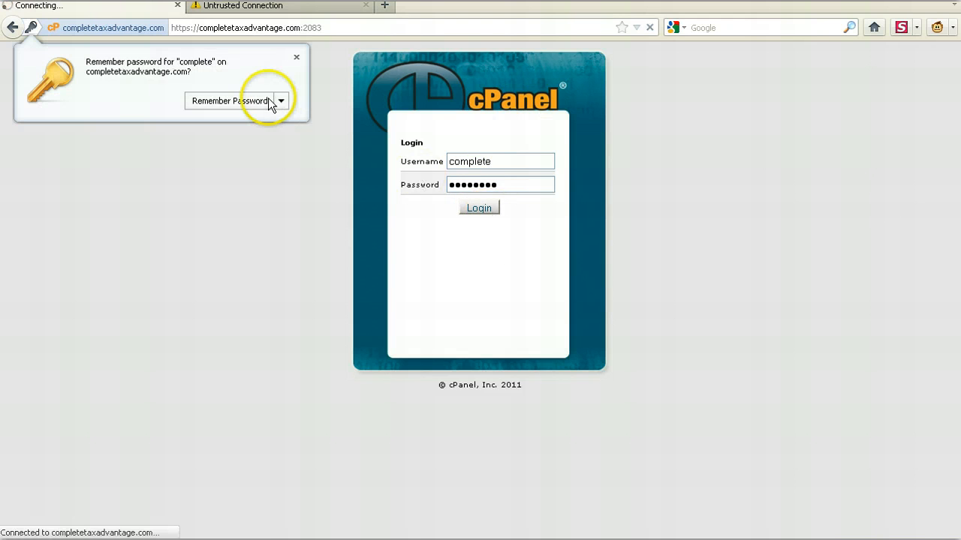
pyautogui.click(253, 100)
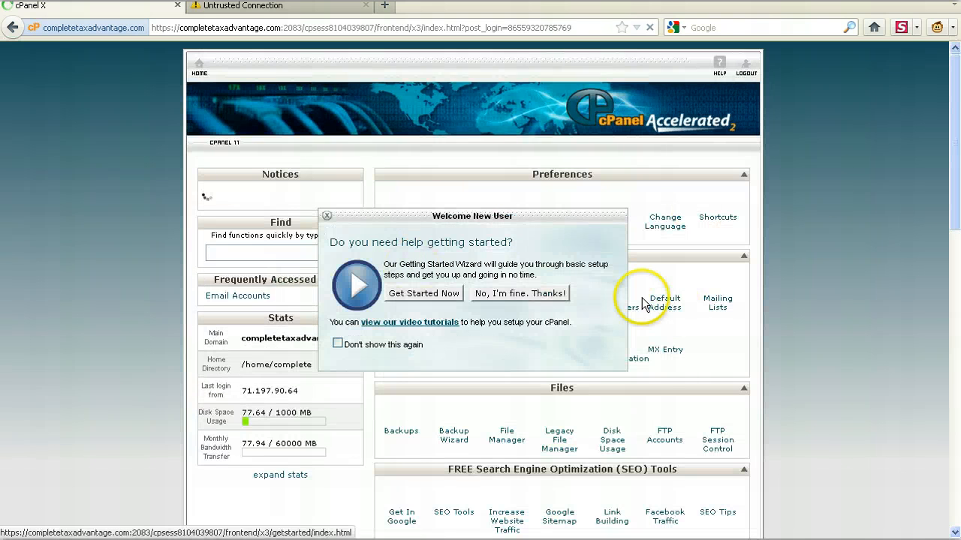
# - Decline the Getting Started Wizard and open the form for adding a new auto responder in the Mail section
pyautogui.click(551, 294)
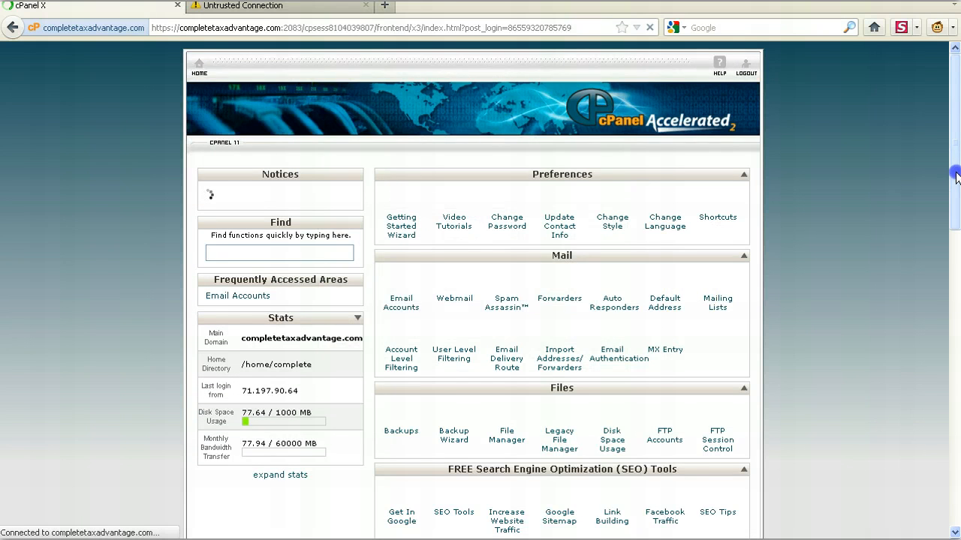
pyautogui.moveTo(956, 174)
pyautogui.mouseDown()
pyautogui.moveTo(957, 258)
pyautogui.moveTo(956, 179)
pyautogui.mouseUp()
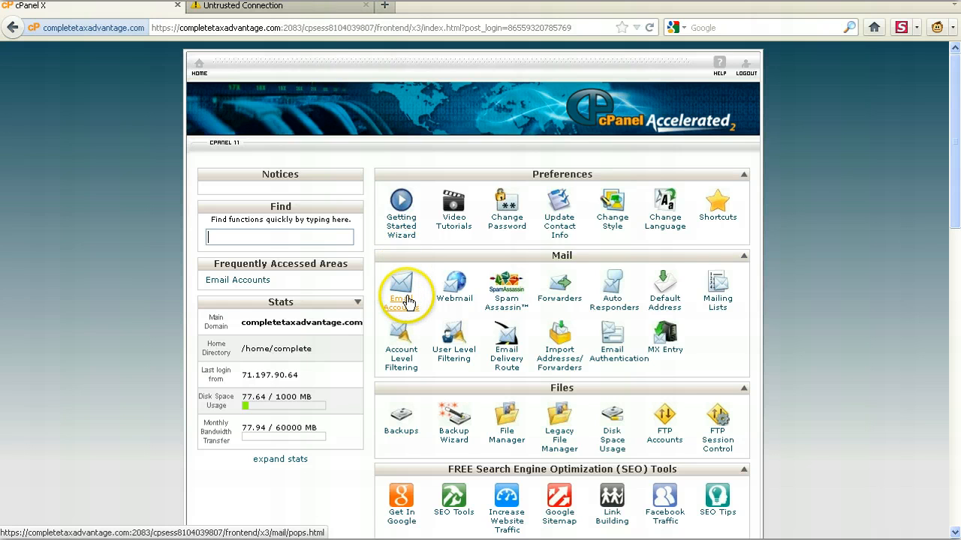
pyautogui.click(612, 298)
pyautogui.click(403, 308)
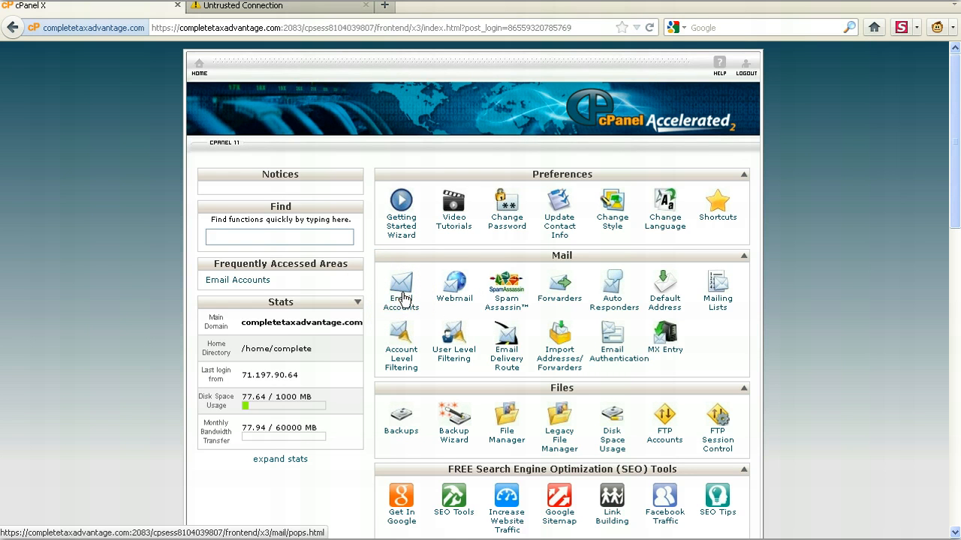
pyautogui.click(603, 307)
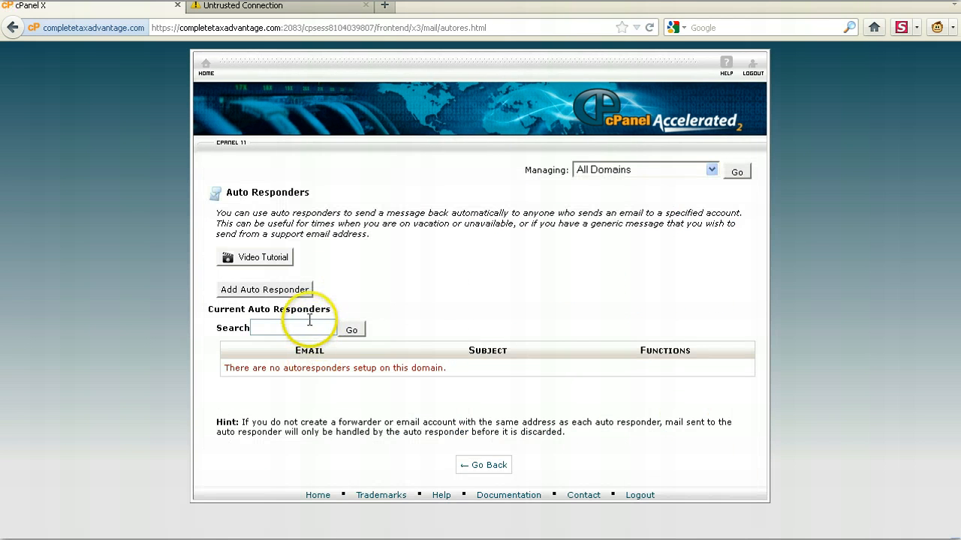
pyautogui.click(288, 291)
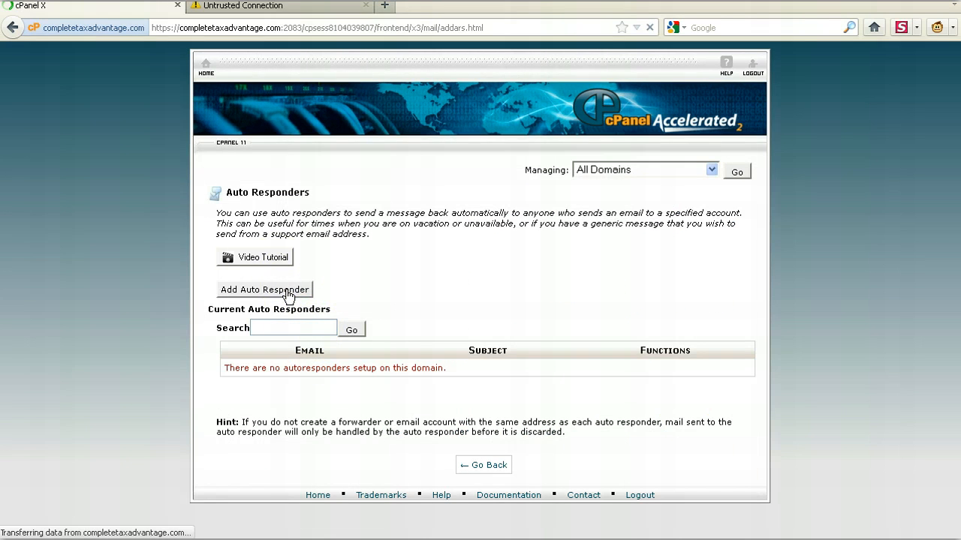
# - Fill in the auto responder's mailbox name for completetaxadvantage.com and enter the owner's full e-mail address as the sender
pyautogui.click(326, 340)
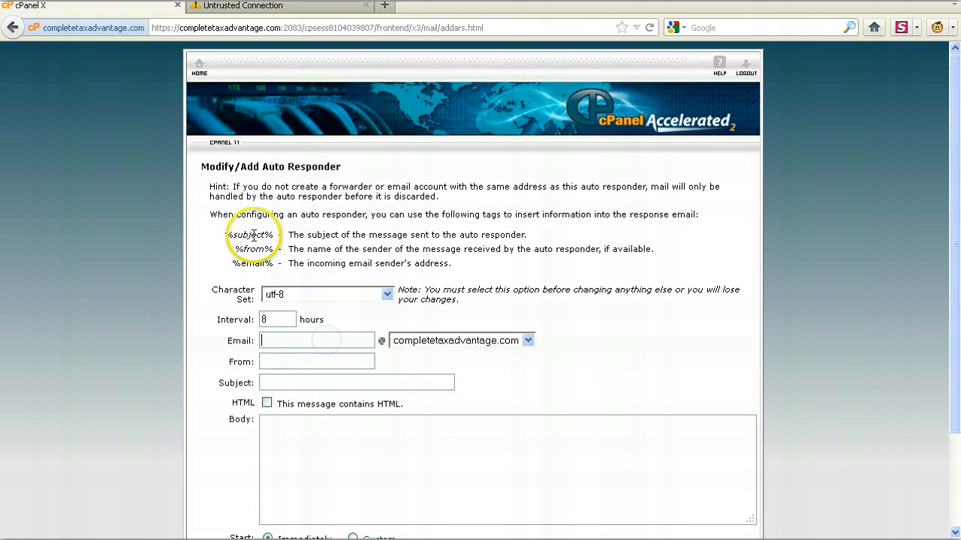
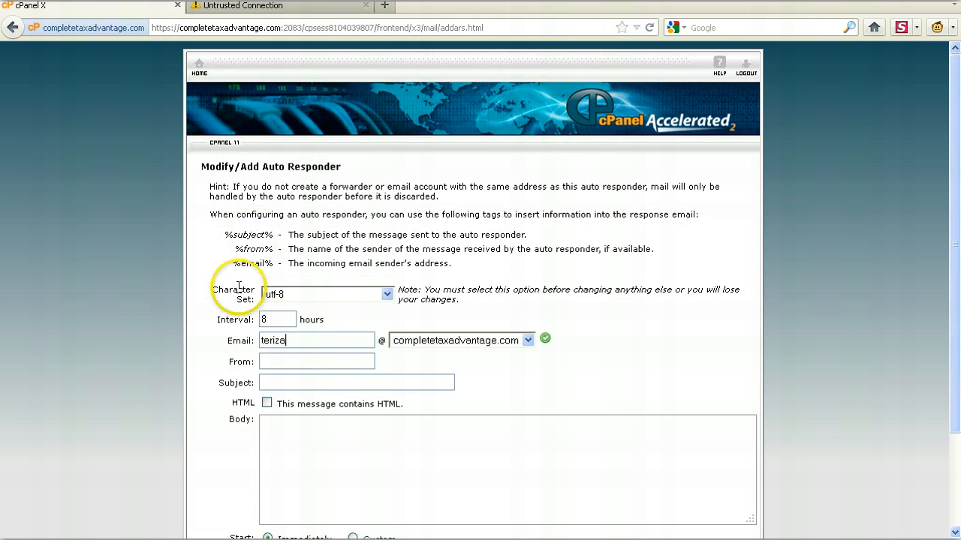
pyautogui.click(311, 361)
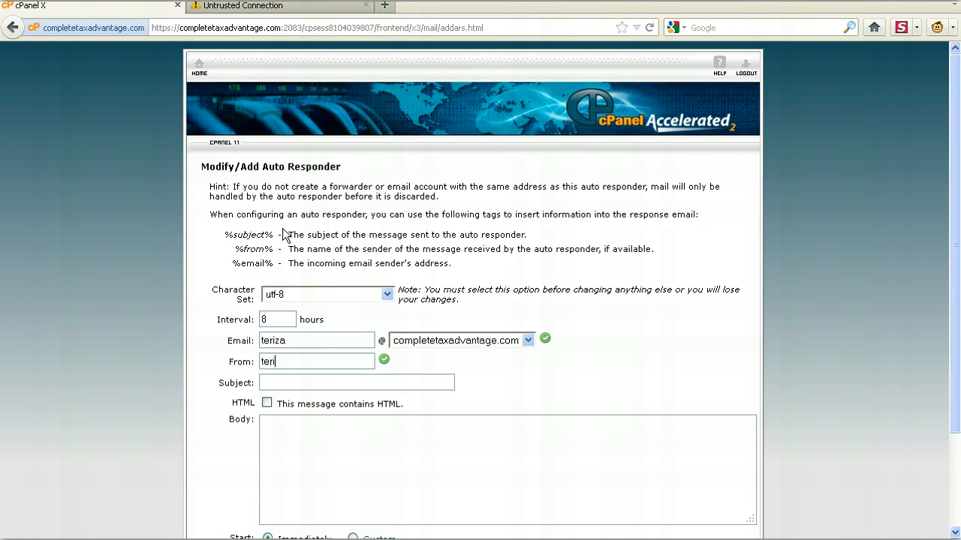
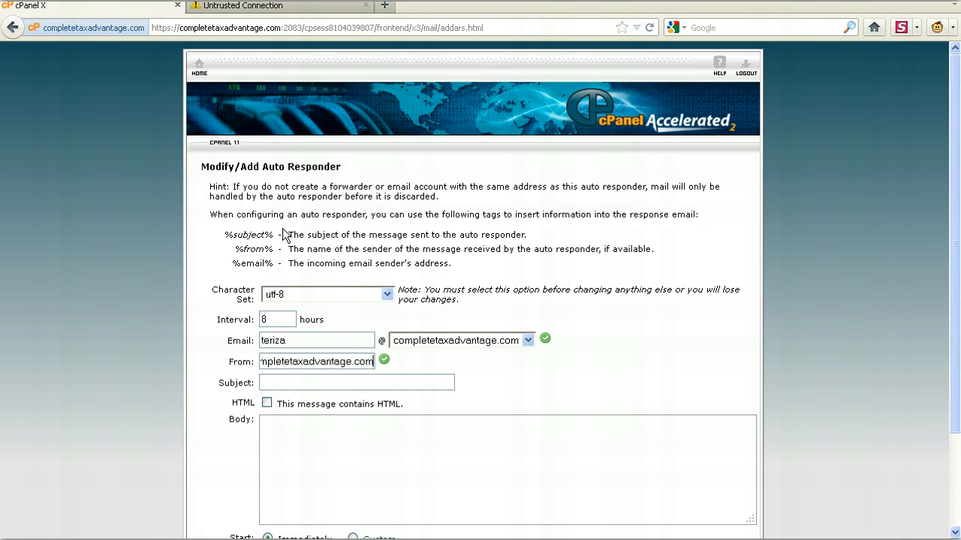
# - Set the auto responder's subject to "Email Received"
pyautogui.click(315, 382)
pyautogui.write('Email Received')
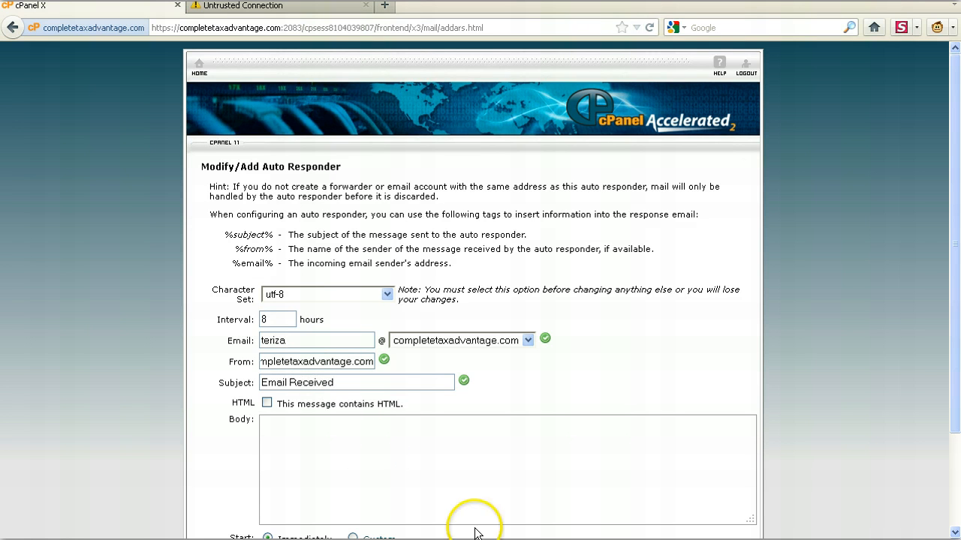
# - Write the auto responder's message body as "I have received your email. Please allow 24 hours for a reply."
pyautogui.click(483, 470)
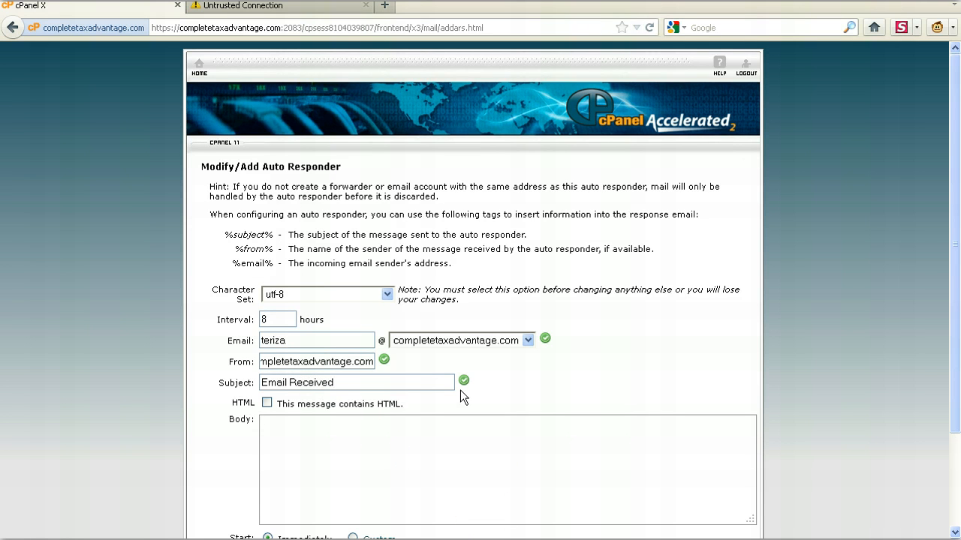
pyautogui.write('I have recei')
pyautogui.write('ved you')
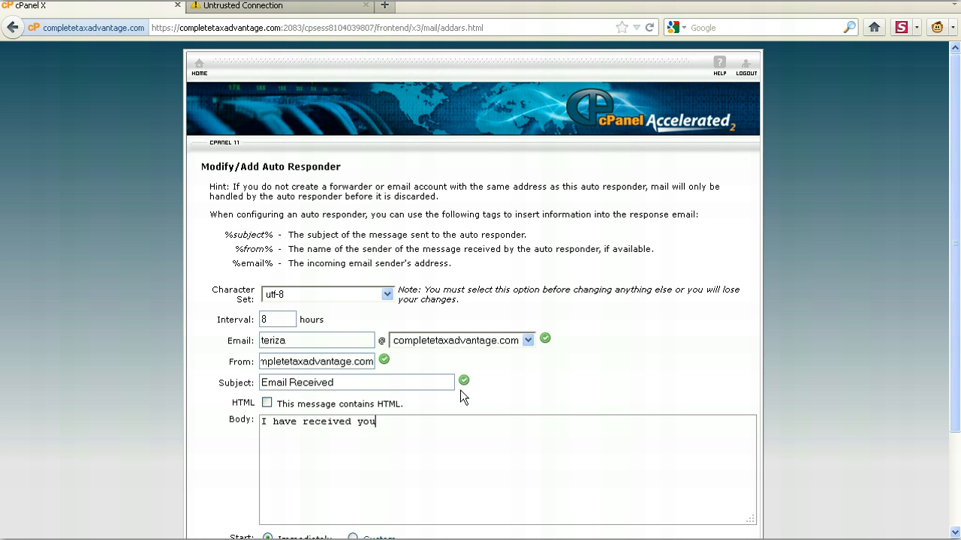
pyautogui.write('r email.  Please allow 24 hours for a reply.')
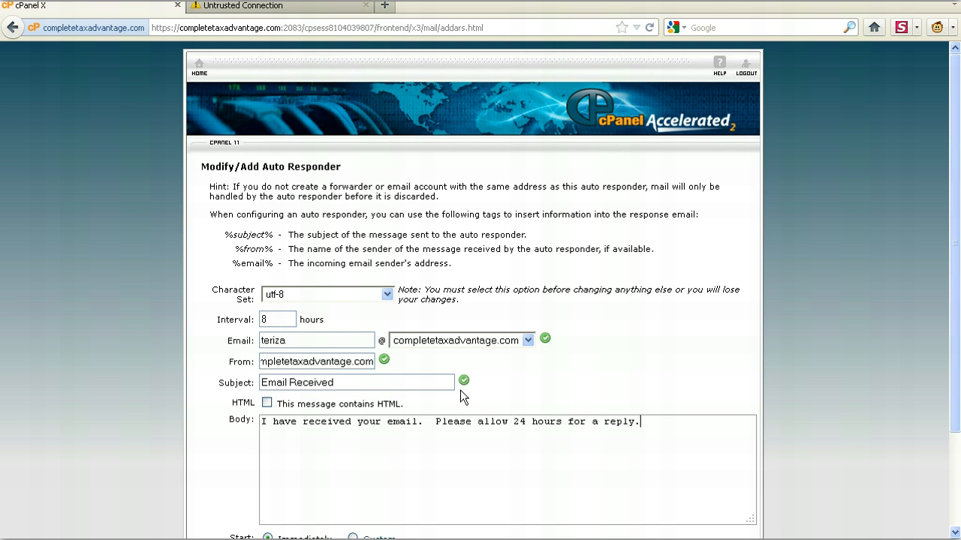
pyautogui.scroll(-3, 948, 408)
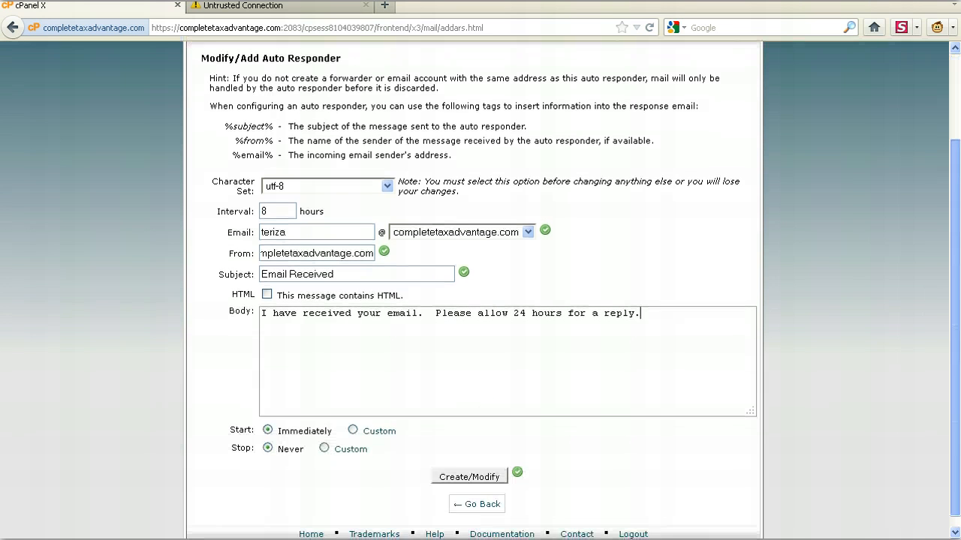
# - Review the auto responder's mailbox name and message body, and return to the cPanel home page without creating it
pyautogui.moveTo(959, 450); pyautogui.dragTo(959, 430)
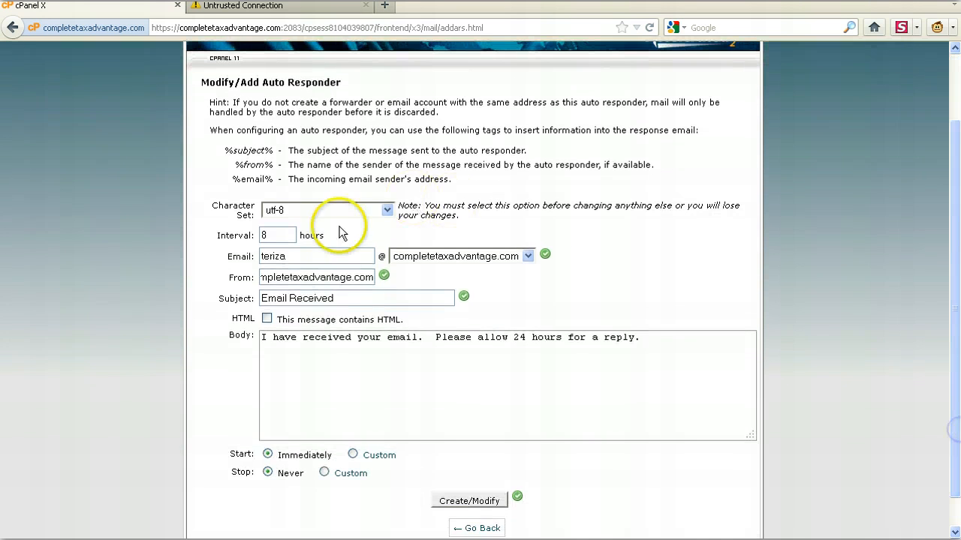
pyautogui.click(296, 258)
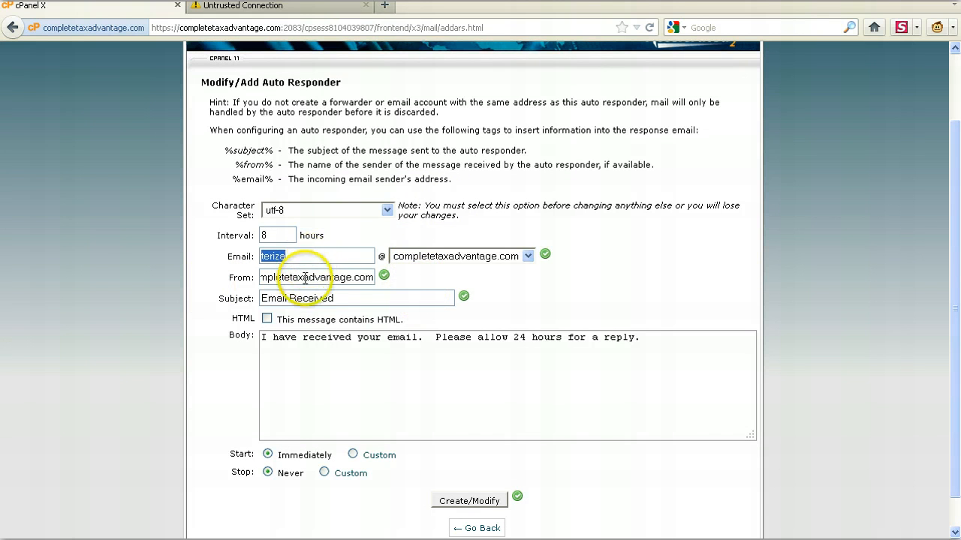
pyautogui.moveTo(310, 256); pyautogui.dragTo(251, 256)
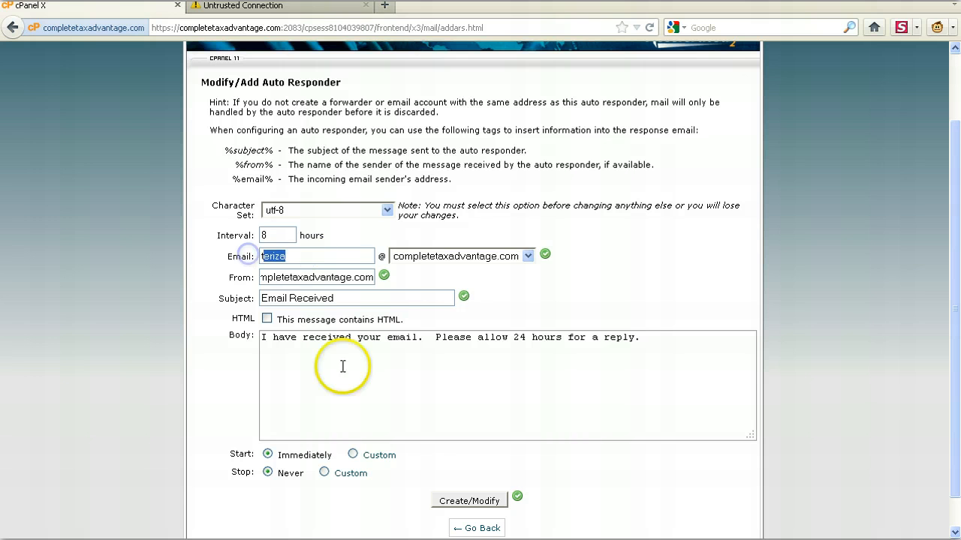
pyautogui.moveTo(708, 343); pyautogui.dragTo(45, 336)
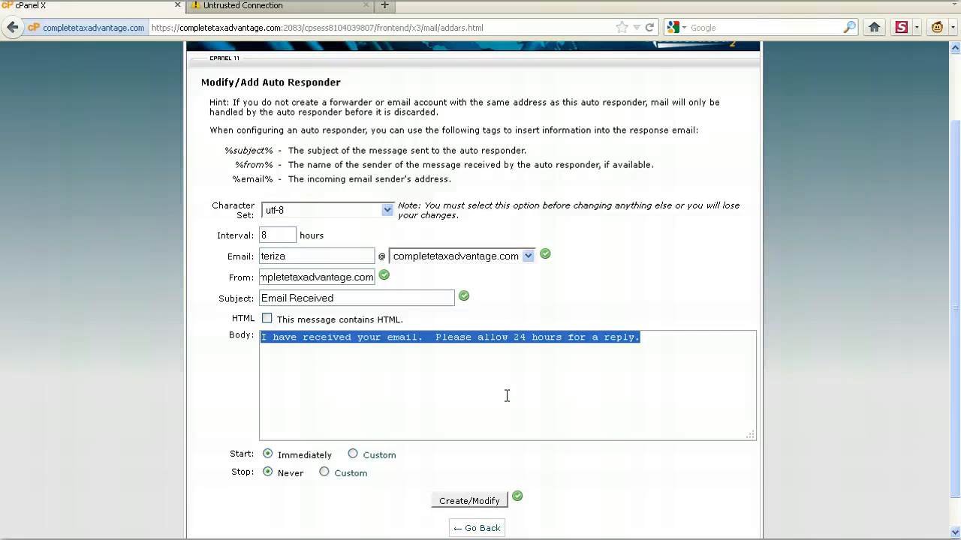
pyautogui.click(13, 28)
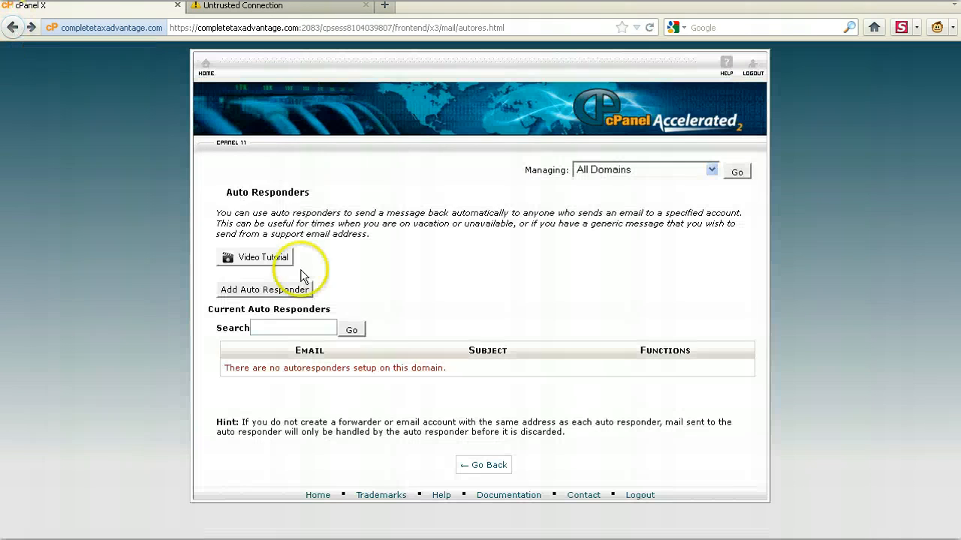
pyautogui.click(11, 30)
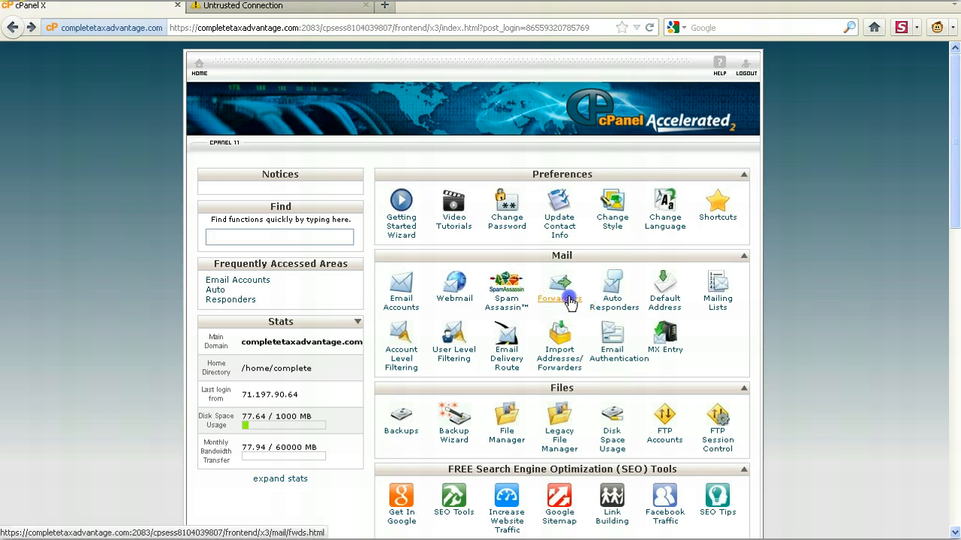
# - Examine the tools offered on the home page, from Preferences and Mail down to Databases and Software/Services
pyautogui.moveTo(564, 315); pyautogui.dragTo(565, 319)
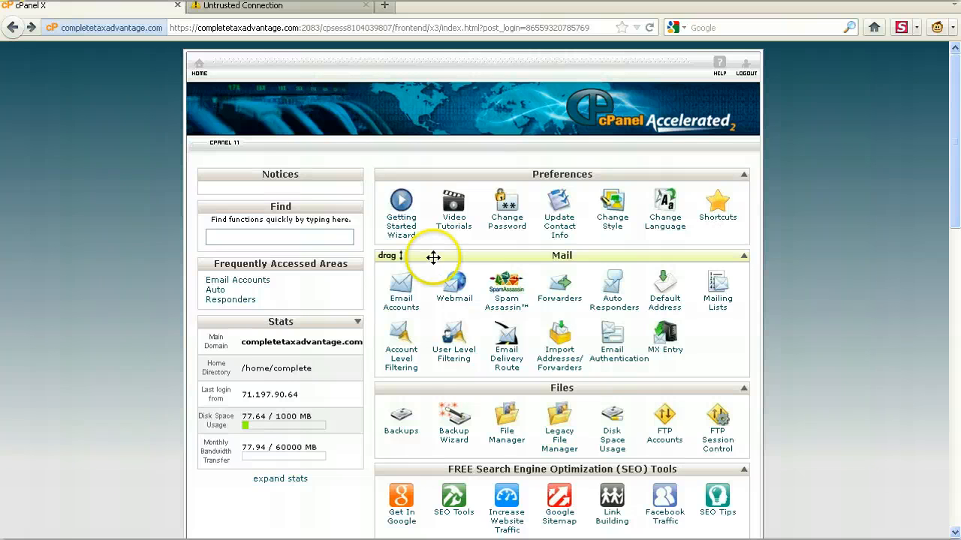
pyautogui.scroll(-5, 656, 258)
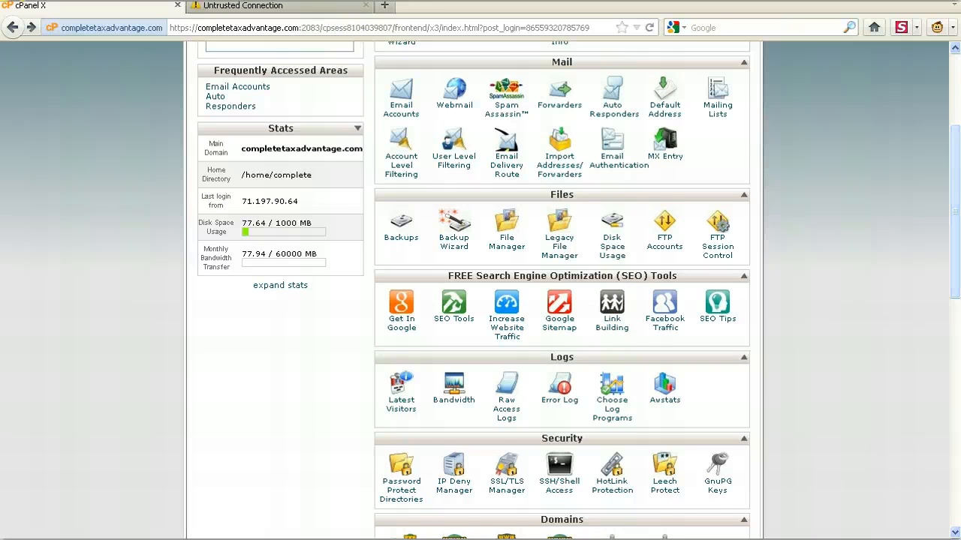
pyautogui.scroll(-3, 954, 225)
pyautogui.moveTo(955, 249); pyautogui.dragTo(955, 248)
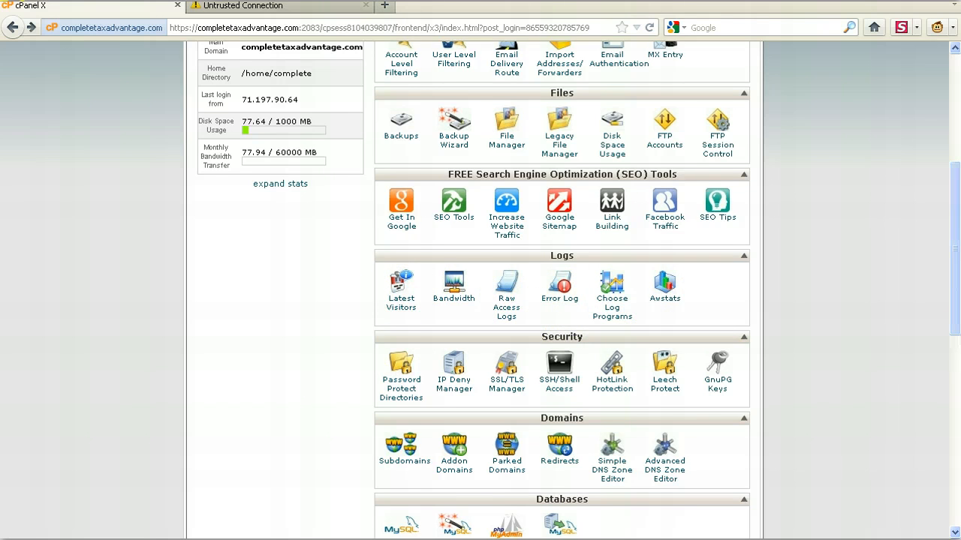
pyautogui.scroll(-3, 955, 247)
pyautogui.scroll(-1, 562, 288)
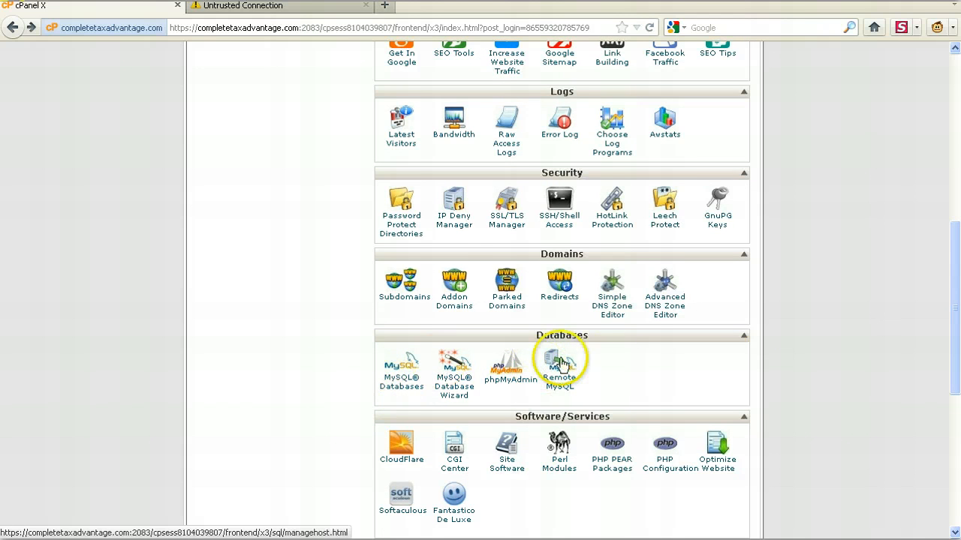
pyautogui.scroll(-2, 778, 368)
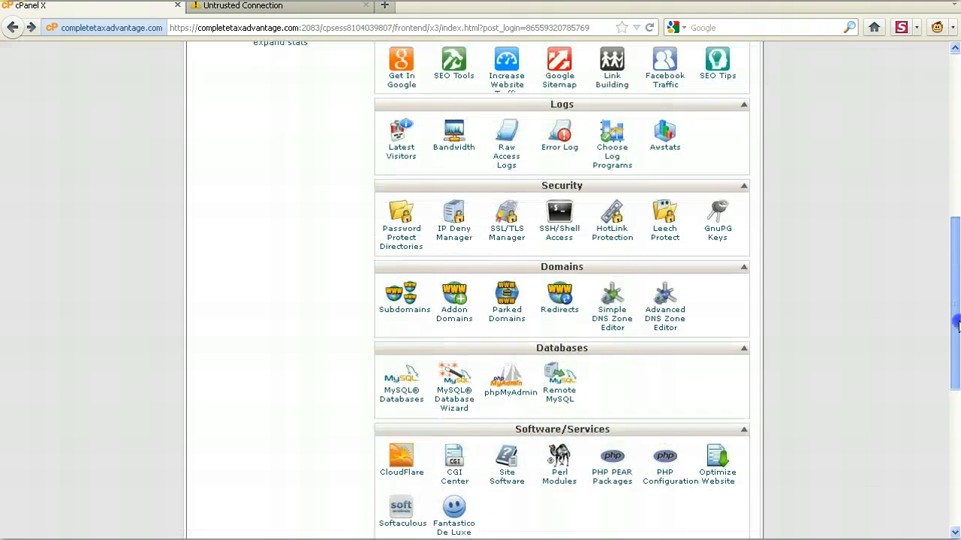
pyautogui.moveTo(955, 345); pyautogui.dragTo(955, 174)
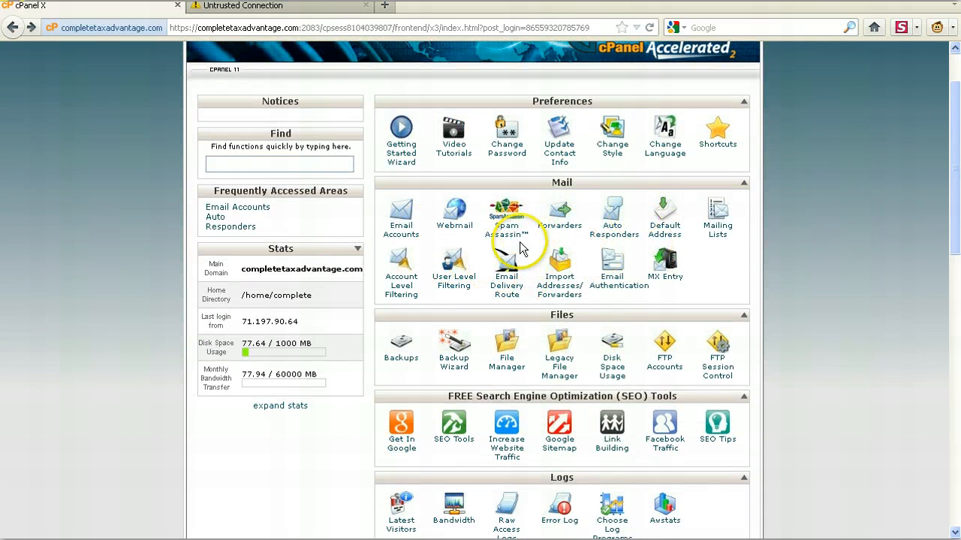
pyautogui.moveTo(956, 192); pyautogui.dragTo(956, 199)
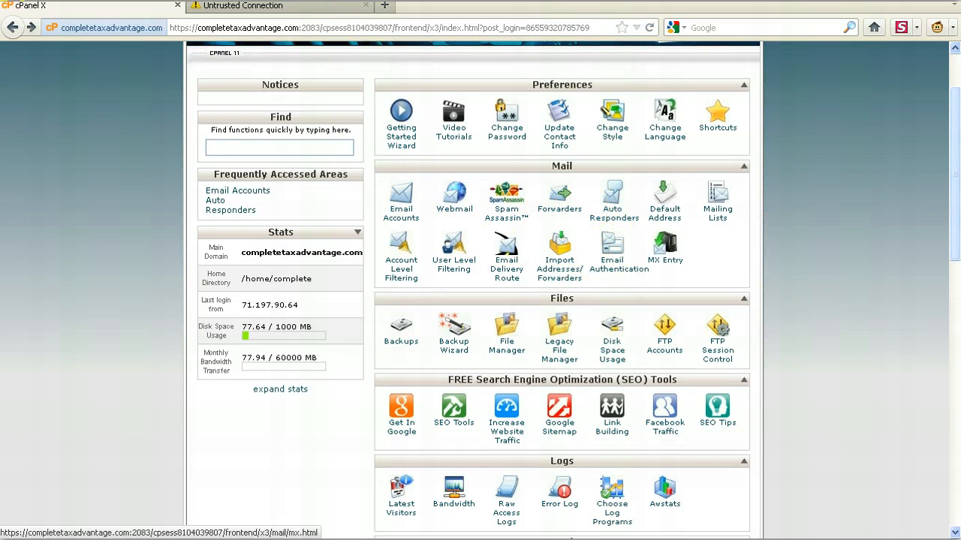
pyautogui.moveTo(956, 199); pyautogui.dragTo(956, 246)
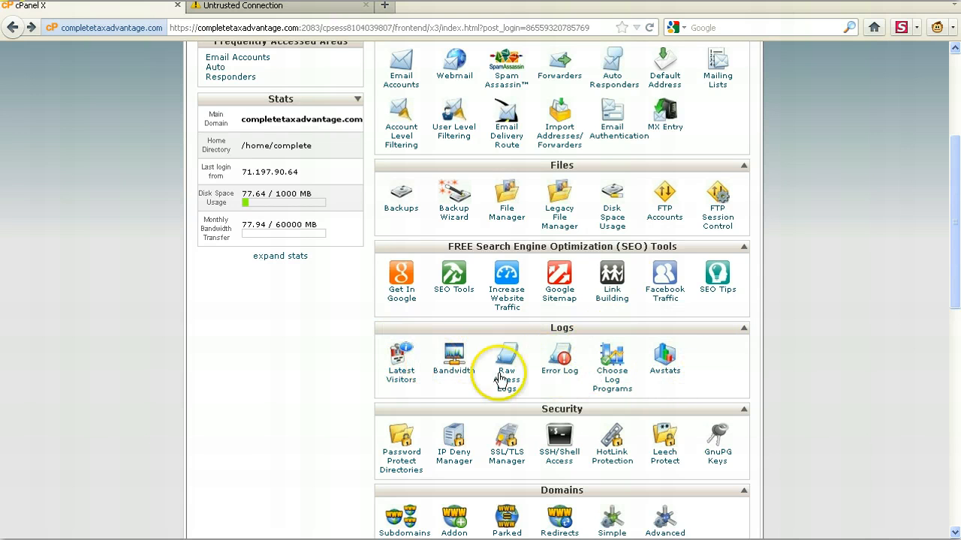
pyautogui.moveTo(954, 246); pyautogui.dragTo(954, 158)
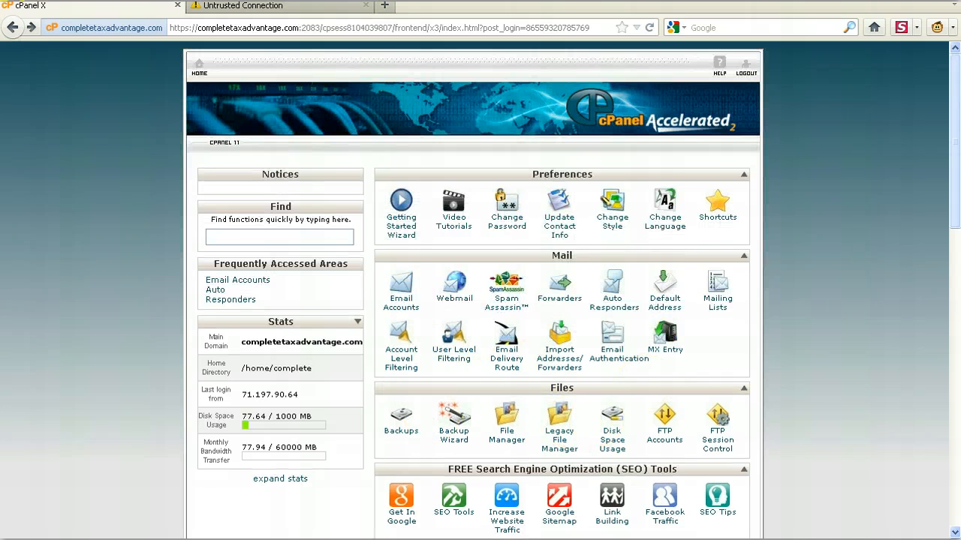
pyautogui.moveTo(954, 194); pyautogui.dragTo(944, 372)
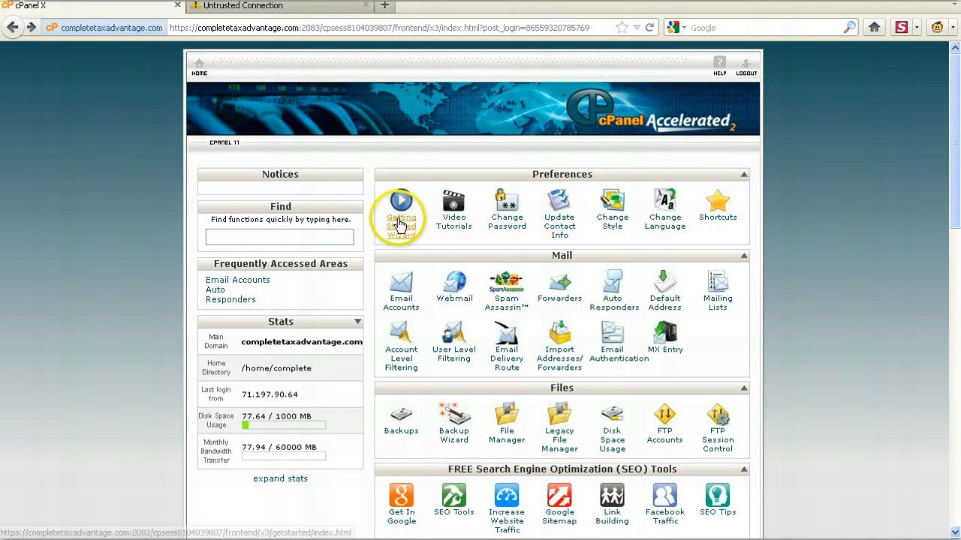
# - Open the video tutorials page from the Preferences section, look over its list, and close it again
pyautogui.click(447, 222)
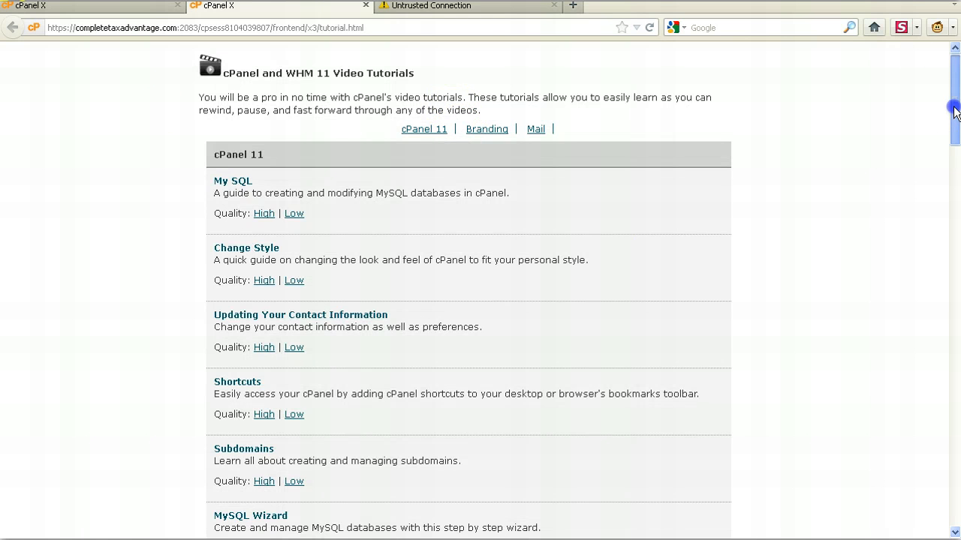
pyautogui.moveTo(955, 111)
pyautogui.mouseDown()
pyautogui.moveTo(911, 240)
pyautogui.moveTo(932, 459)
pyautogui.moveTo(950, 407)
pyautogui.moveTo(953, 97)
pyautogui.mouseUp()
pyautogui.click(366, 6)
# - Look over the home page sections once more, including Files, Logs, Security, Domains, Software/Services and the function finder
pyautogui.scroll(-3, 481, 300)
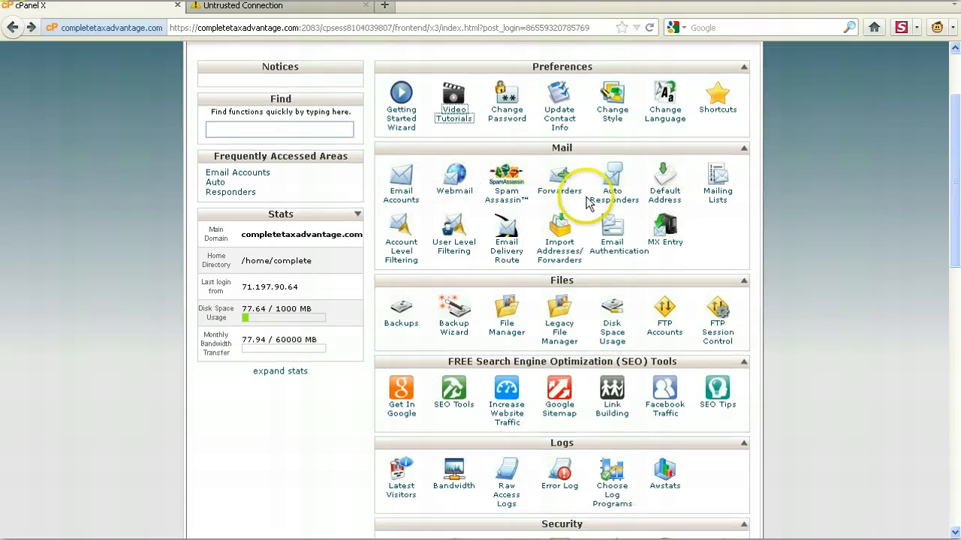
pyautogui.scroll(-3, 593, 219)
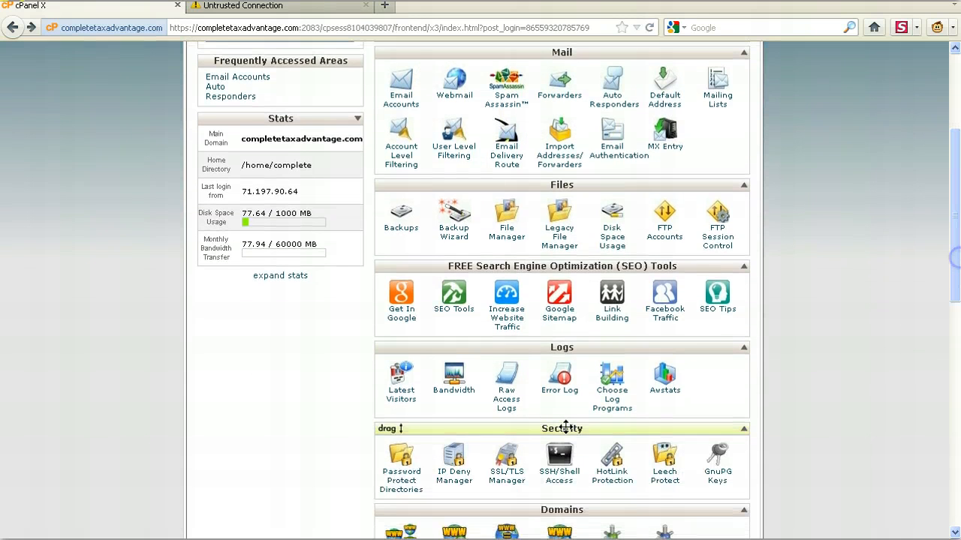
pyautogui.scroll(-6, 611, 375)
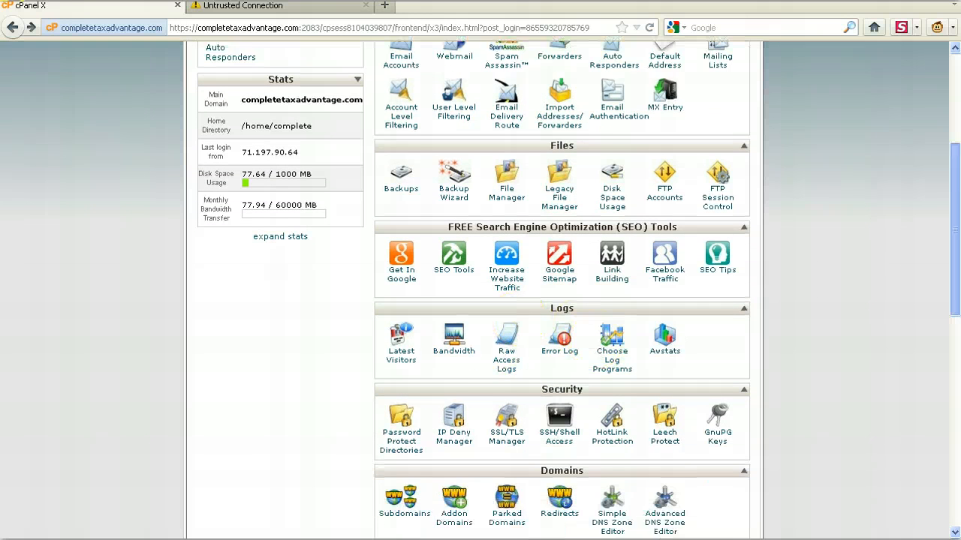
pyautogui.scroll(-2, 561, 301)
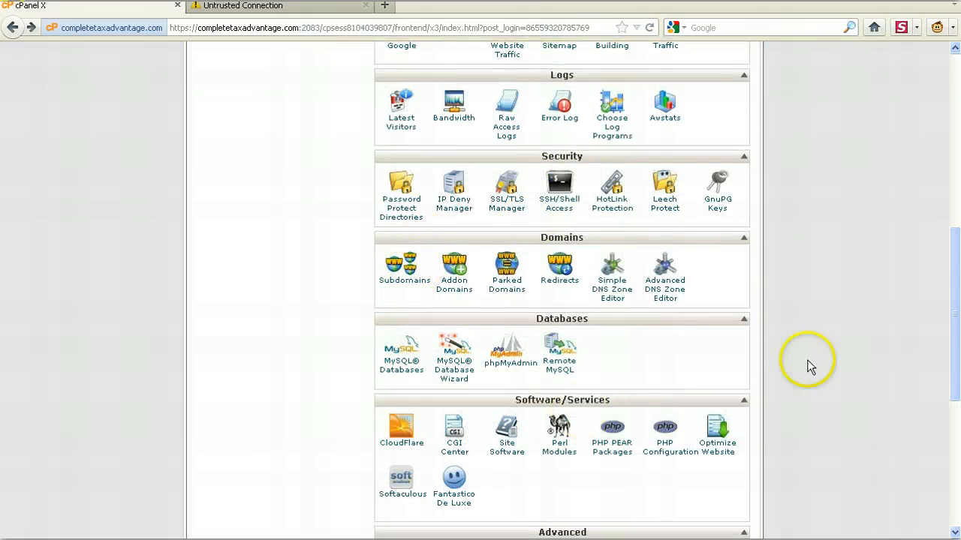
pyautogui.scroll(2, 958, 312)
pyautogui.scroll(3, 958, 312)
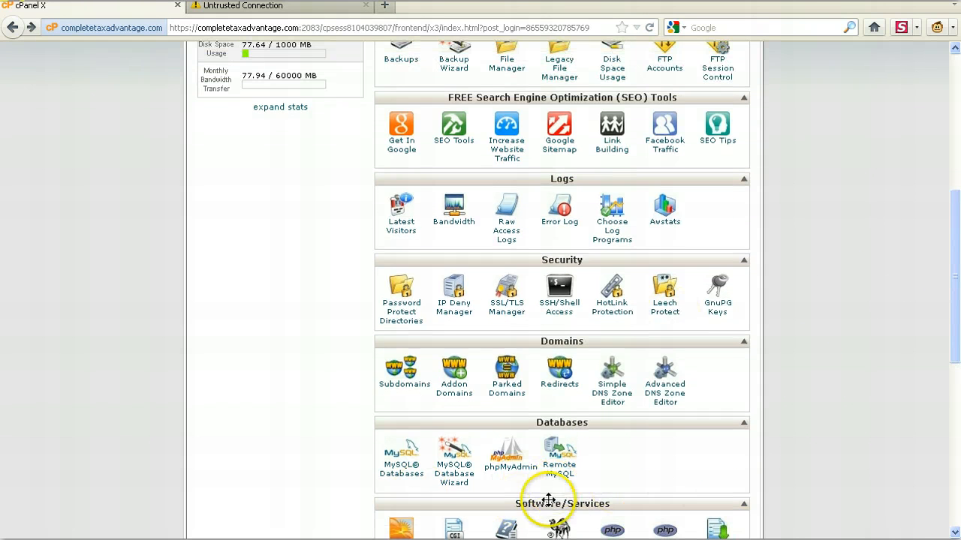
pyautogui.scroll(10, 954, 240)
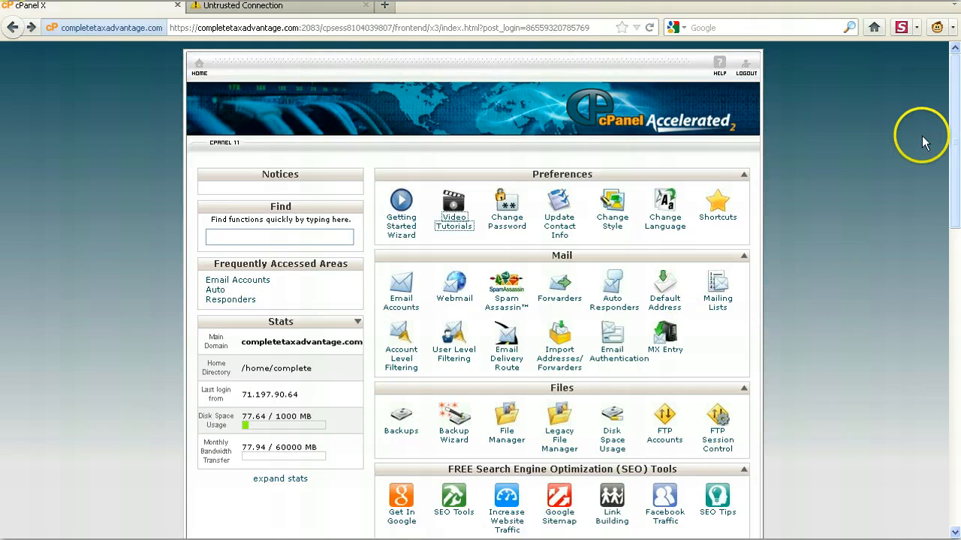
pyautogui.moveTo(954, 169); pyautogui.dragTo(958, 259)
pyautogui.moveTo(958, 254); pyautogui.dragTo(958, 250)
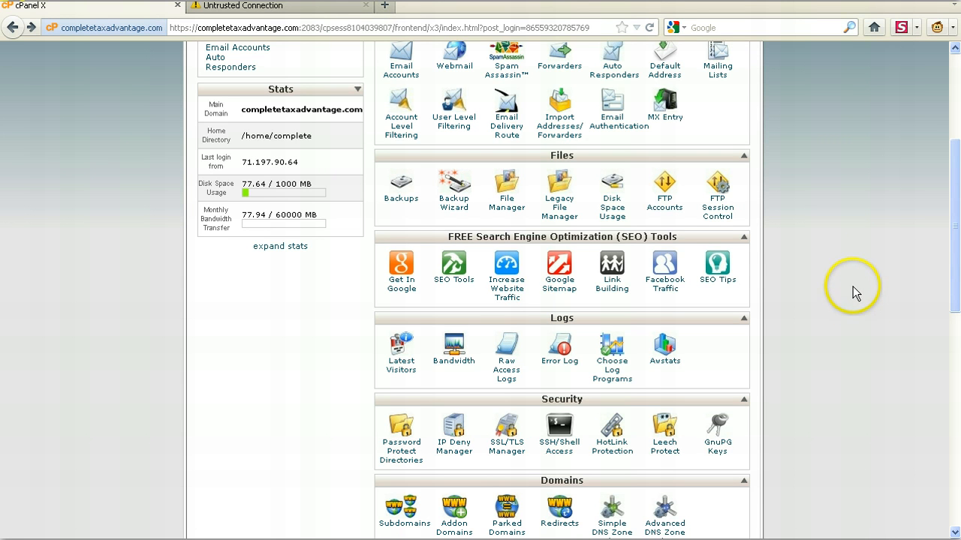
pyautogui.scroll(3, 955, 225)
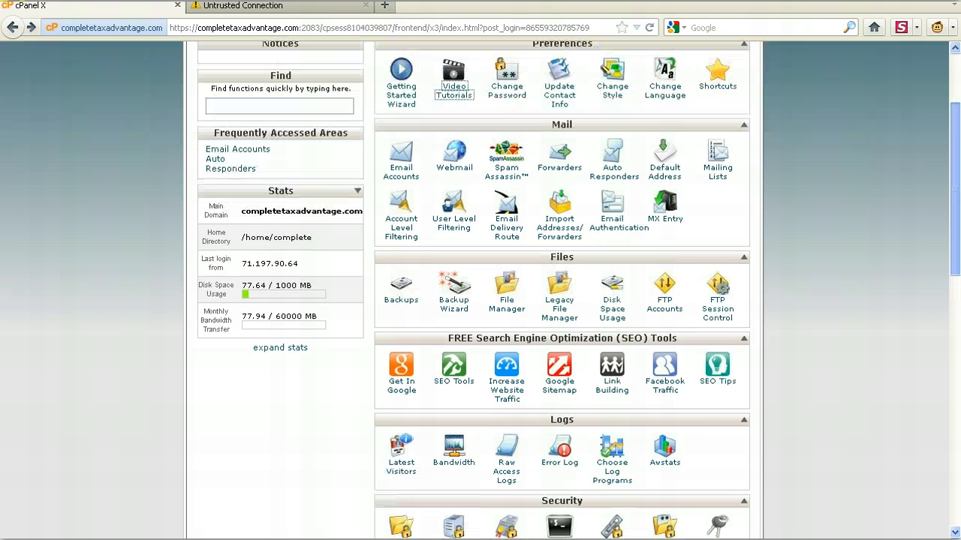
pyautogui.scroll(-1, 474, 291)
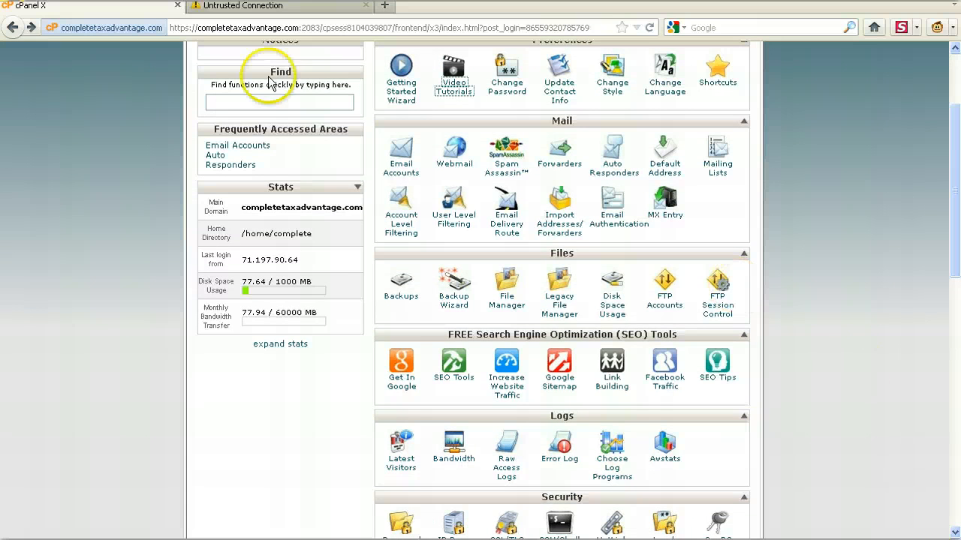
pyautogui.scroll(4, 953, 198)
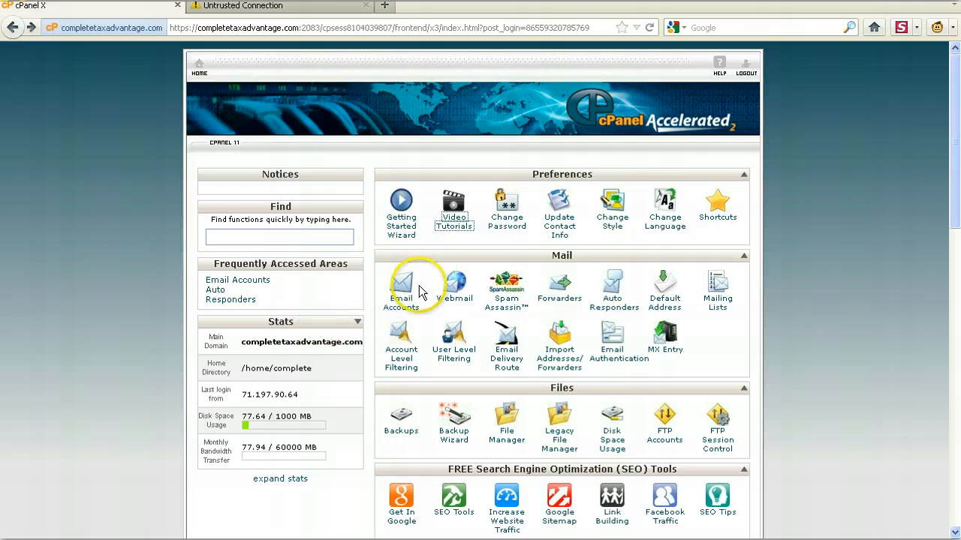
# - Open the e-mail accounts page and enter a first name as the new mailbox's address on completetaxadvantage.com
pyautogui.click(404, 303)
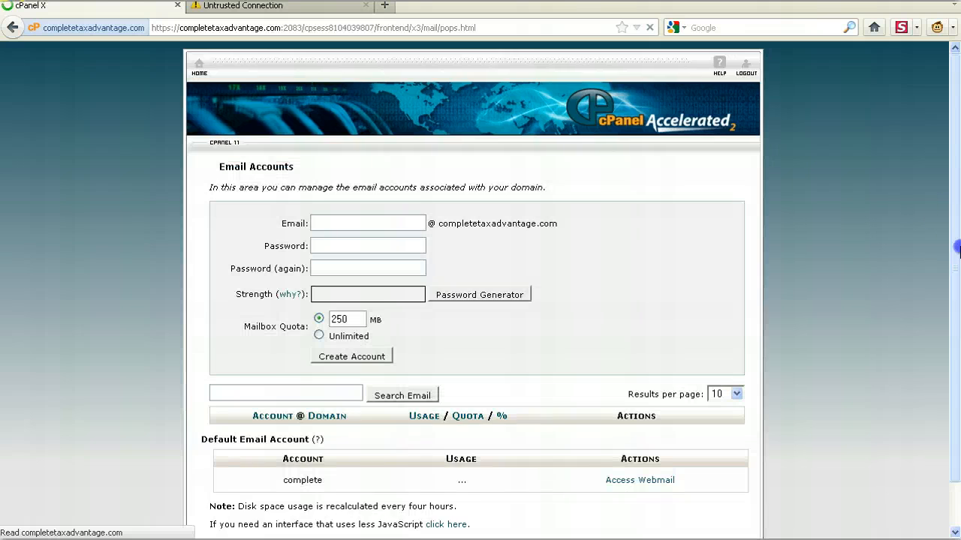
pyautogui.moveTo(956, 248); pyautogui.dragTo(956, 326)
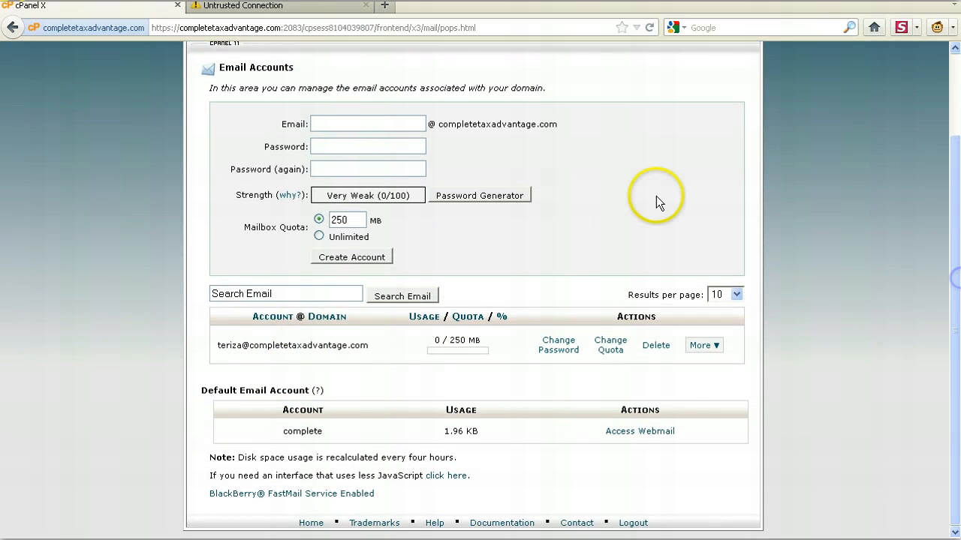
pyautogui.click(384, 130)
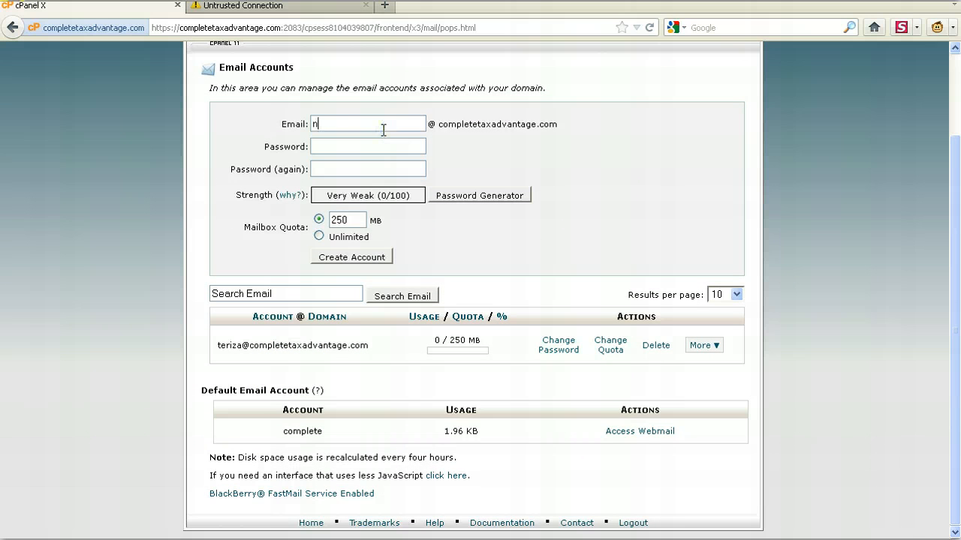
# - Enter and repeat the new mailbox's password, and create the account
pyautogui.click(343, 149)
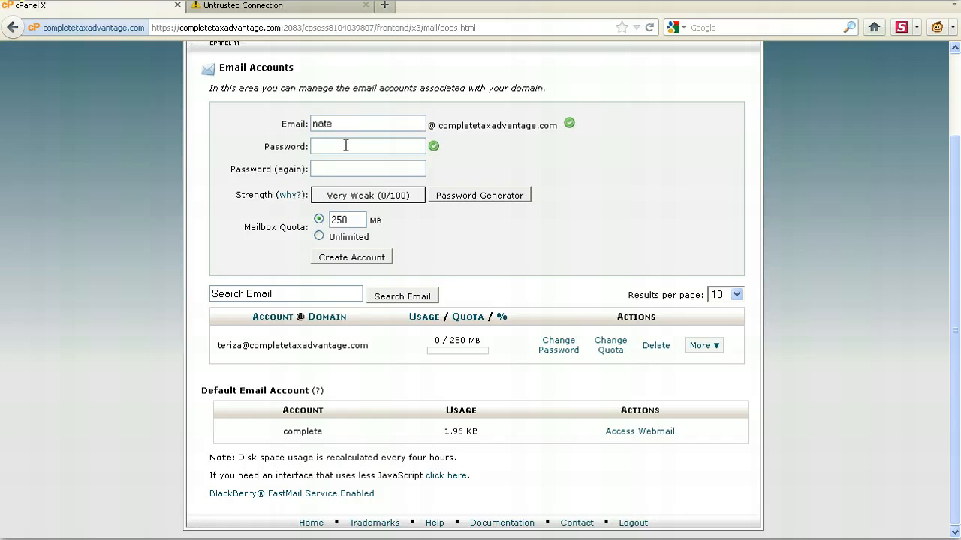
pyautogui.press('Tab')
pyautogui.write('•••')
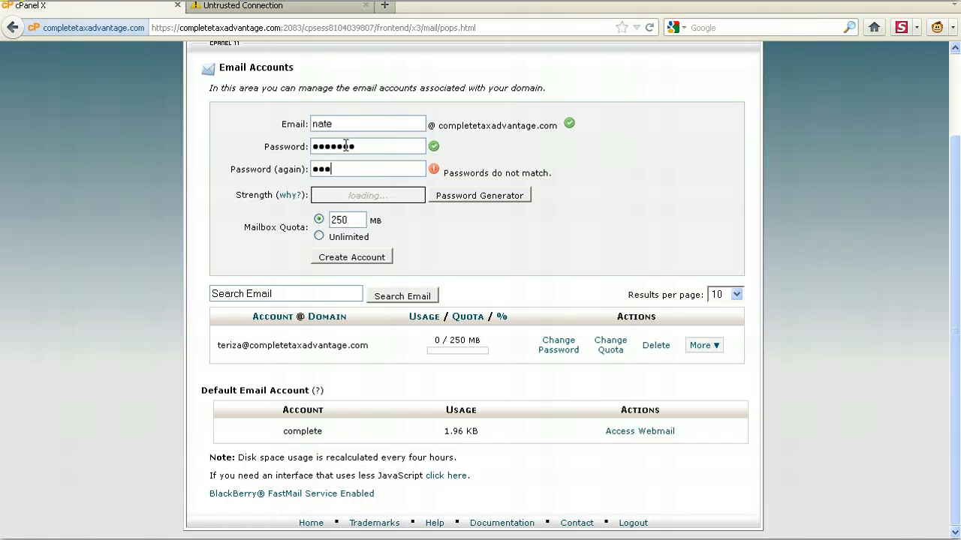
pyautogui.write('••••••')
pyautogui.press('BackSpace')
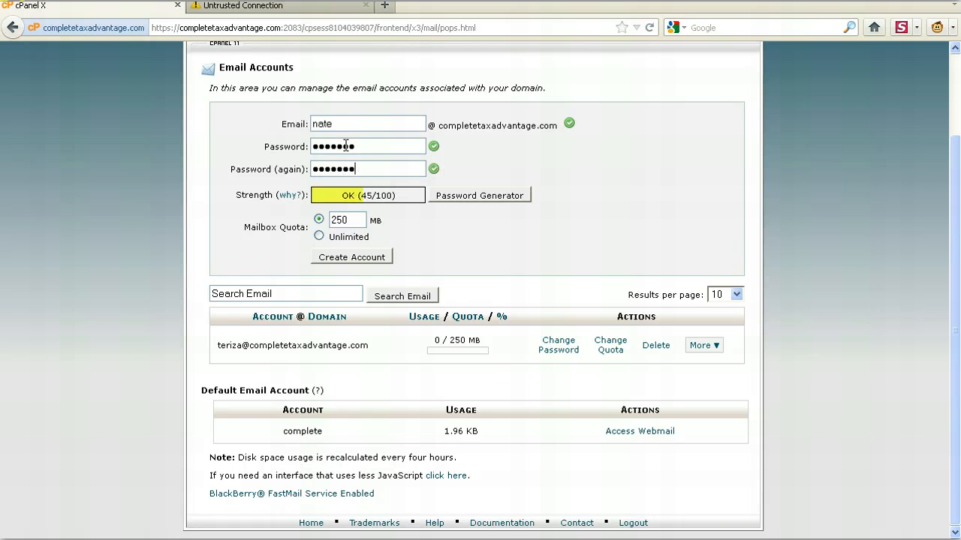
pyautogui.click(339, 255)
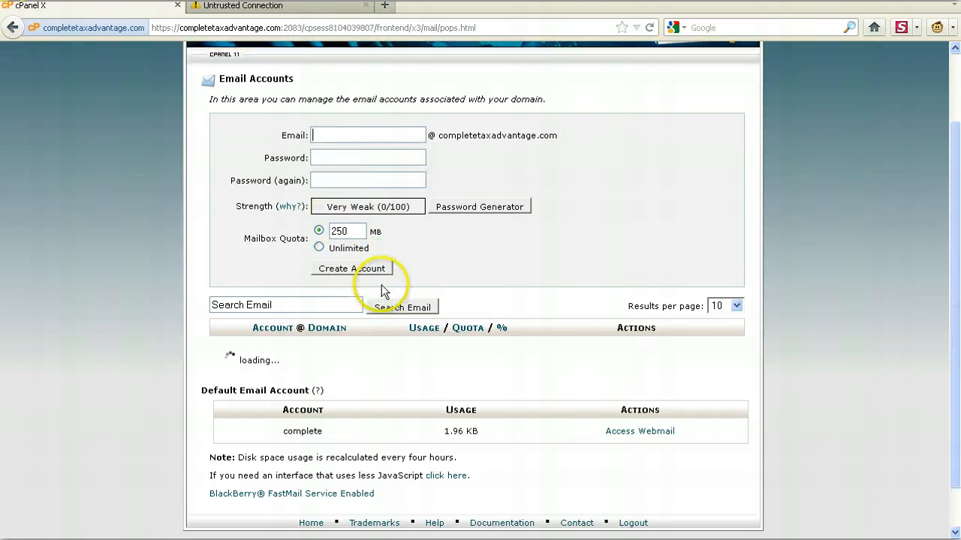
pyautogui.scroll(-1, 398, 345)
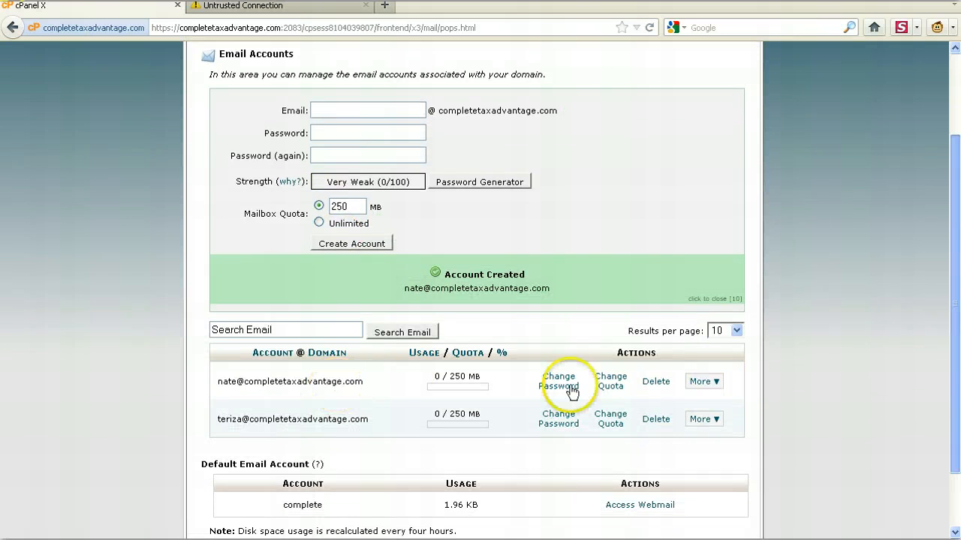
# - Open the e-mail client configuration for the newly created account and review its auto-configure options and manual server settings
pyautogui.scroll(-1, 586, 383)
pyautogui.click(706, 352)
pyautogui.click(711, 377)
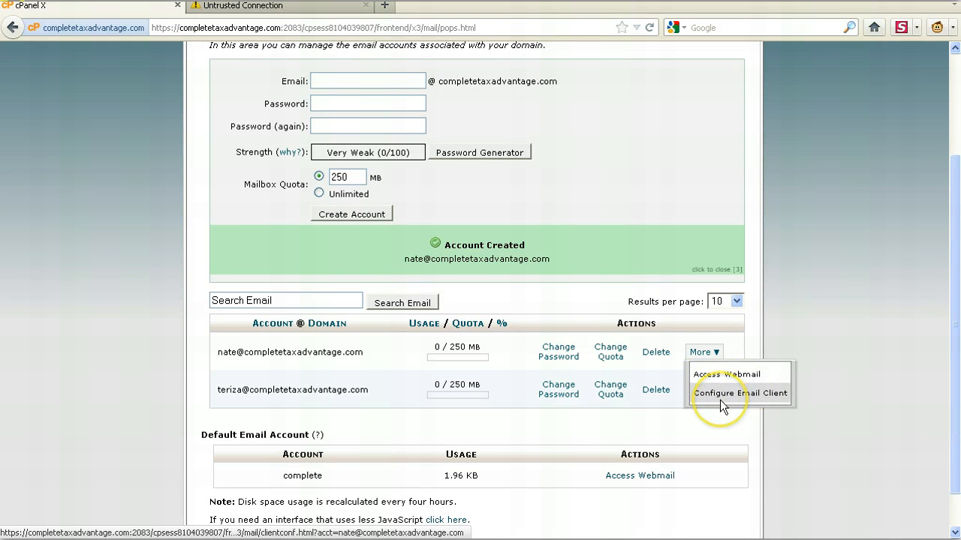
pyautogui.click(720, 400)
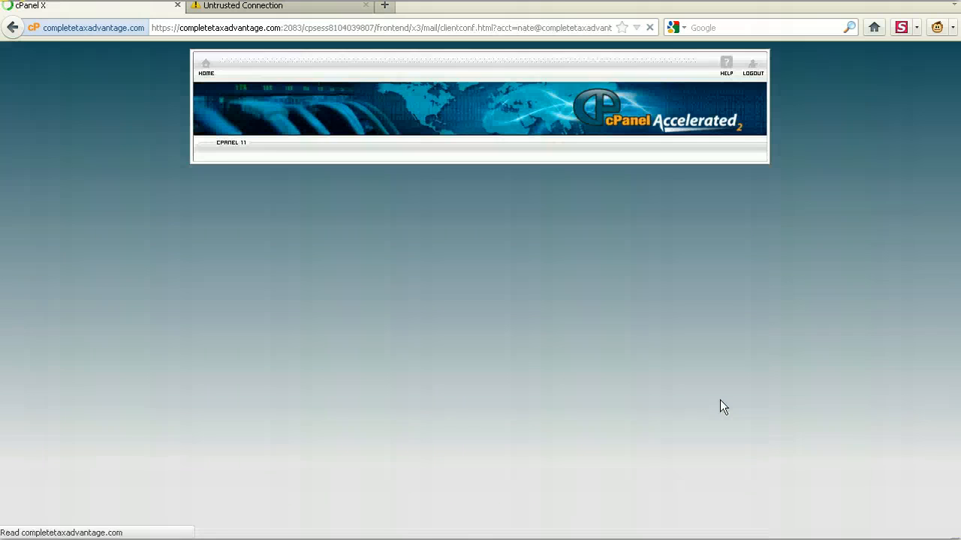
pyautogui.moveTo(954, 306); pyautogui.dragTo(954, 361)
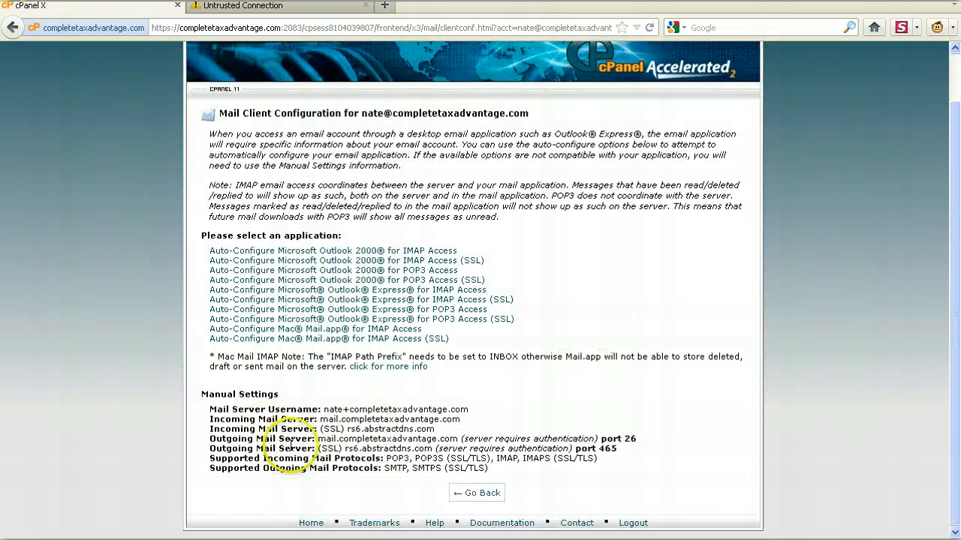
# - Return to the e-mail accounts list and delete the newly created account
pyautogui.click(12, 27)
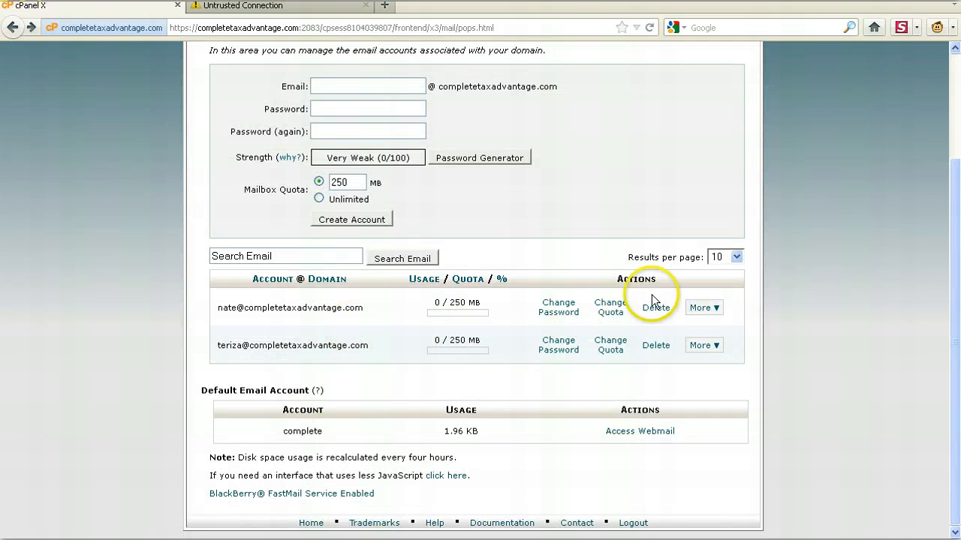
pyautogui.click(655, 308)
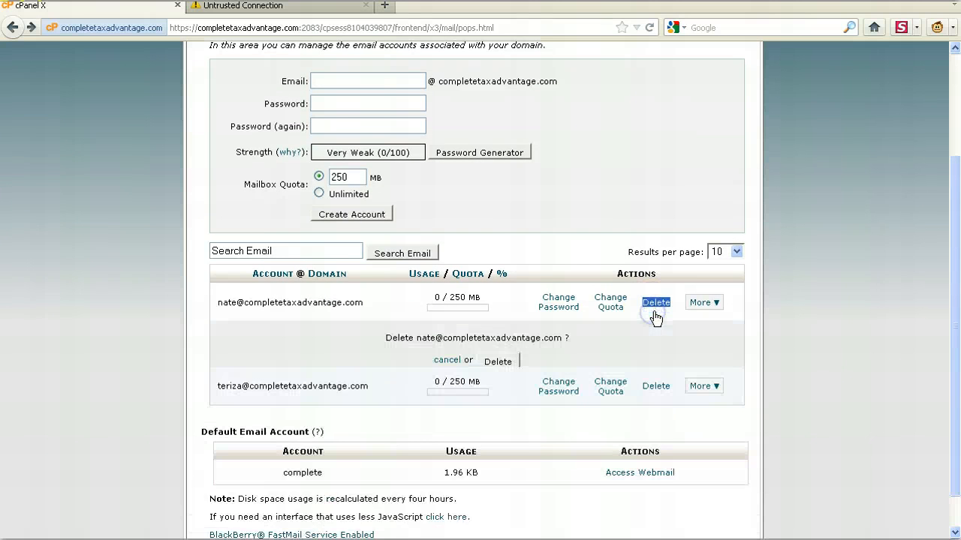
pyautogui.click(491, 362)
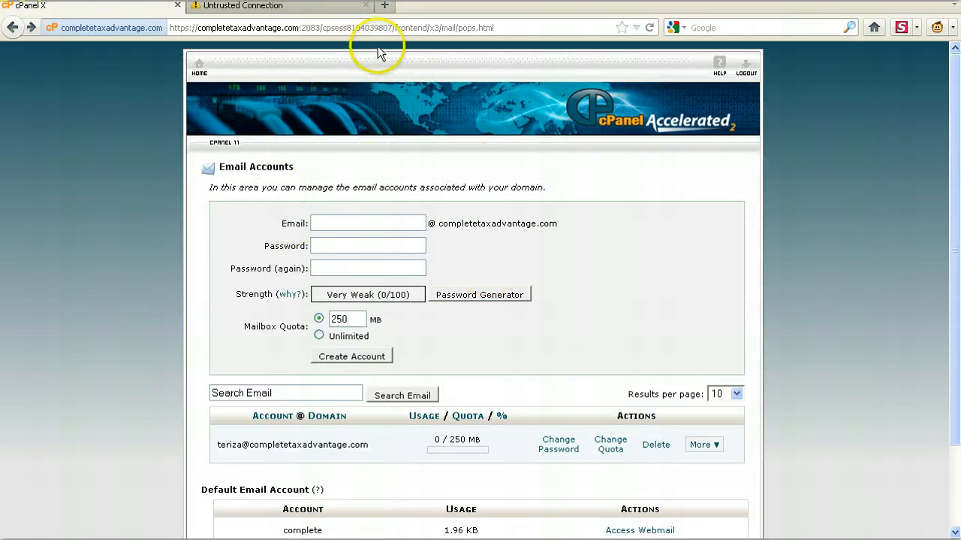
# - Load the completetaxadvantage.com website in a new browser tab, and go on to its webmail page at completetaxadvantage.com/webmail
pyautogui.click(295, 29)
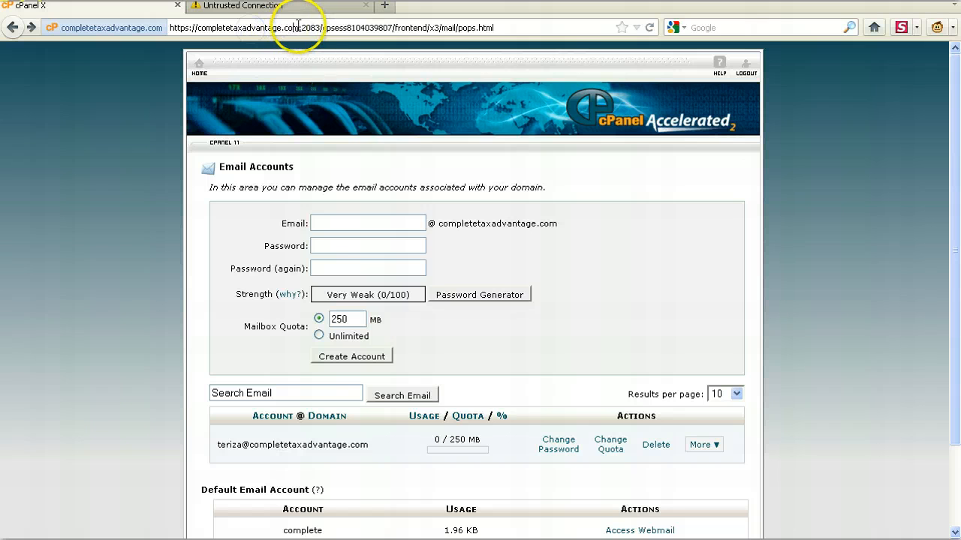
pyautogui.moveTo(298, 28); pyautogui.dragTo(198, 29)
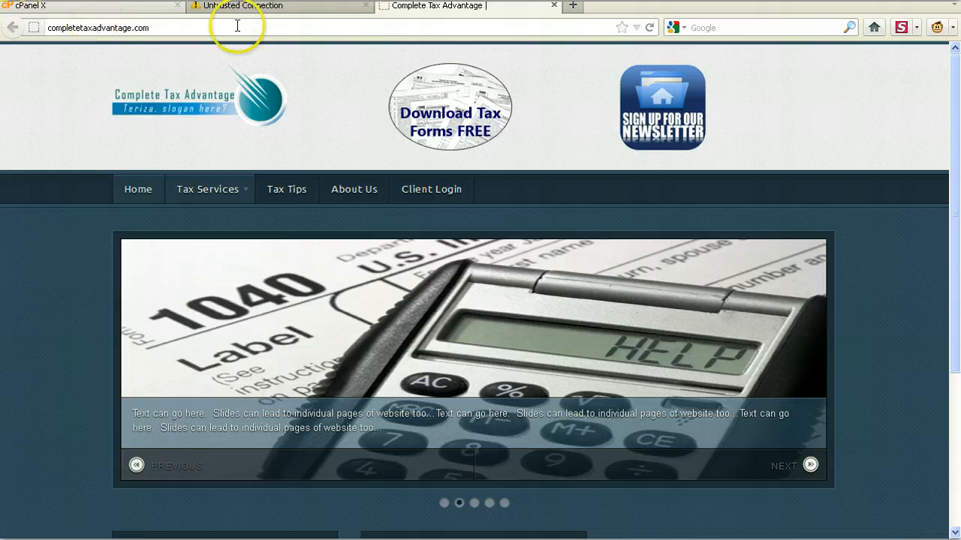
pyautogui.click(237, 28)
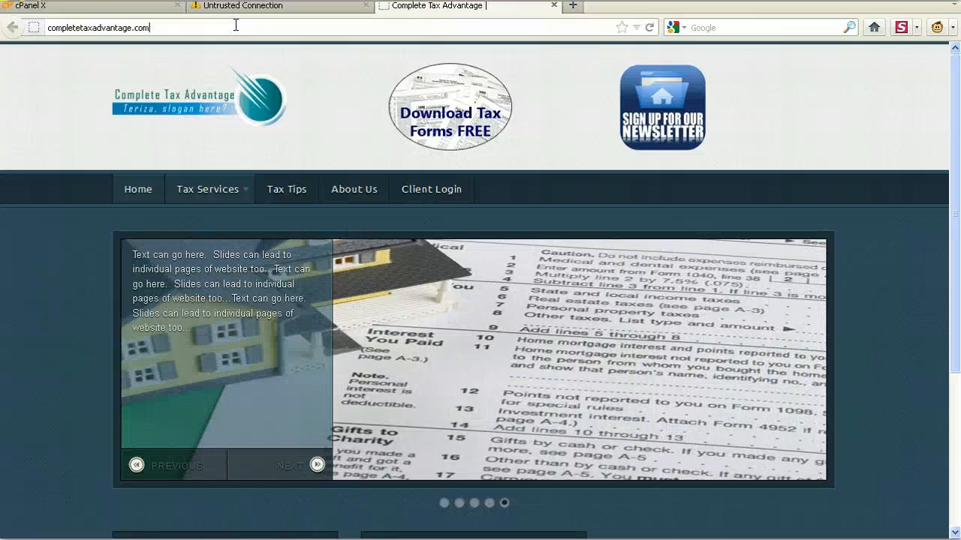
pyautogui.write('/webmail/')
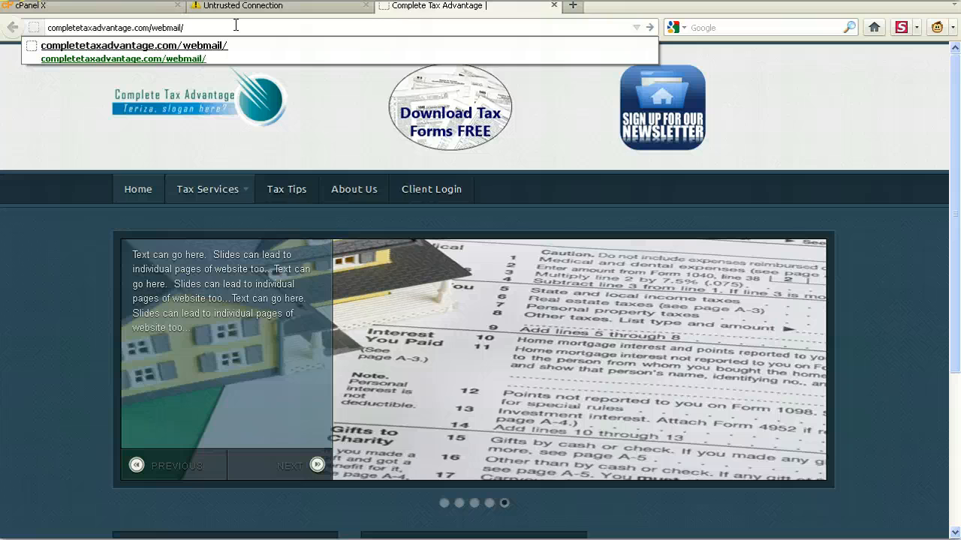
pyautogui.press('Return')
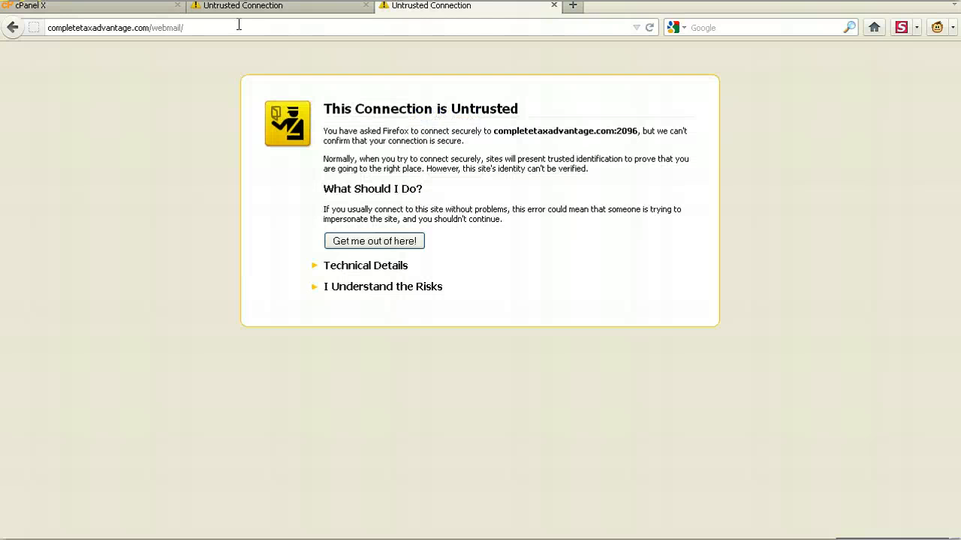
# - Add a permanent security exception for the webmail site on port 2096, dismissing the Java update notice
pyautogui.click(382, 293)
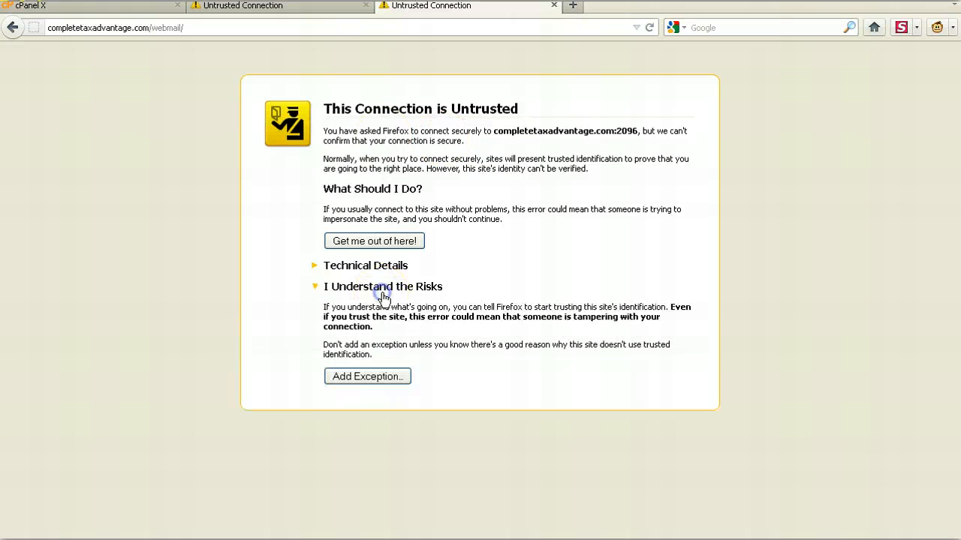
pyautogui.click(383, 377)
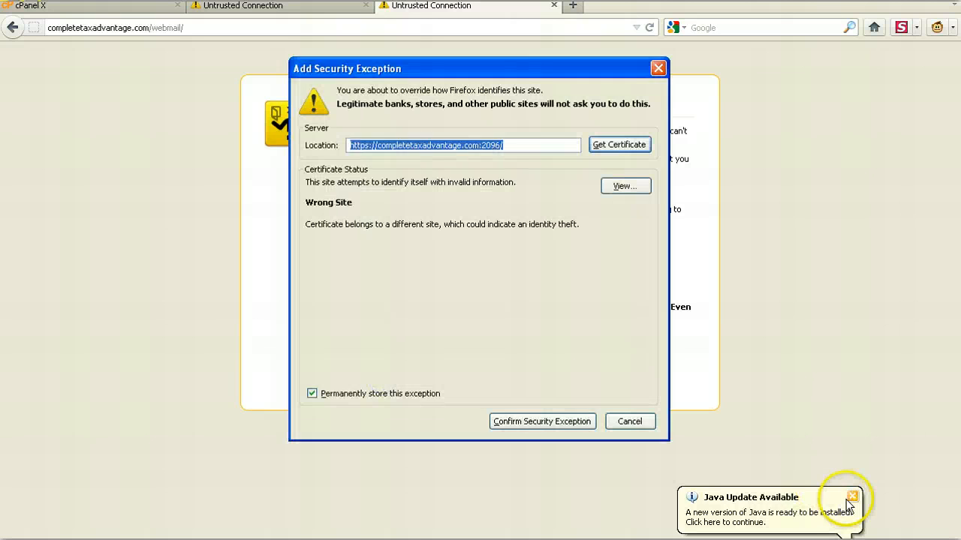
pyautogui.click(852, 497)
pyautogui.click(497, 422)
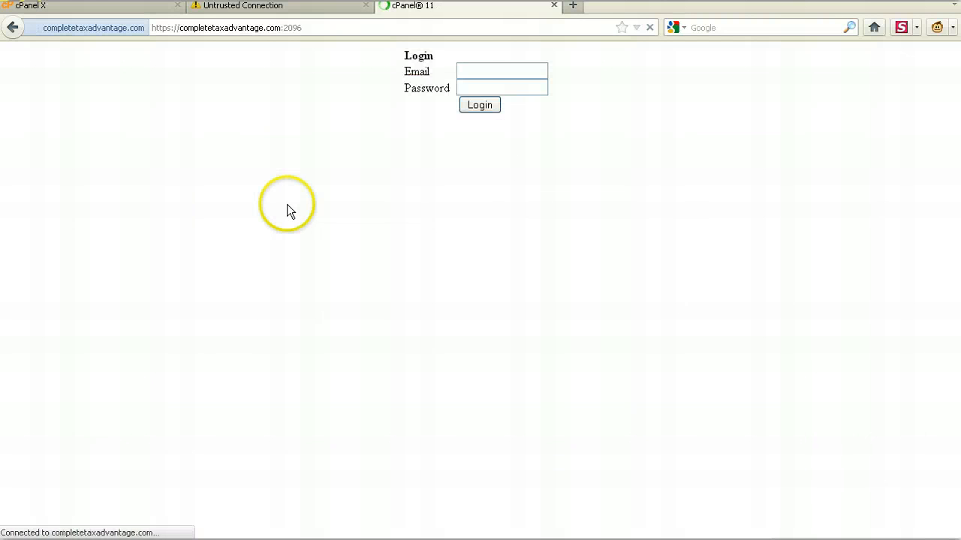
# - Enter the mailbox owner's full e-mail address in the webmail login form
pyautogui.click(483, 76)
pyautogui.click(489, 134)
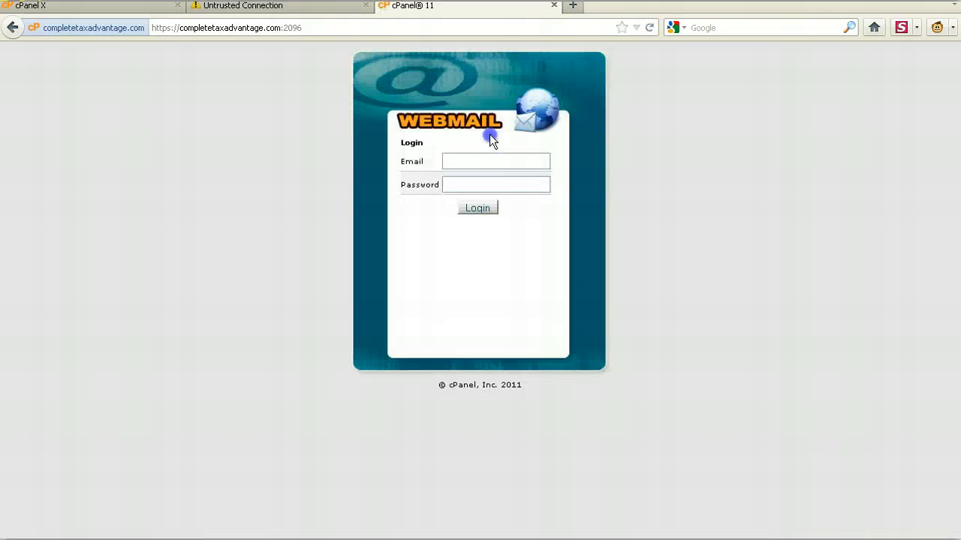
pyautogui.click(473, 156)
pyautogui.click(567, 149)
pyautogui.write('@completet')
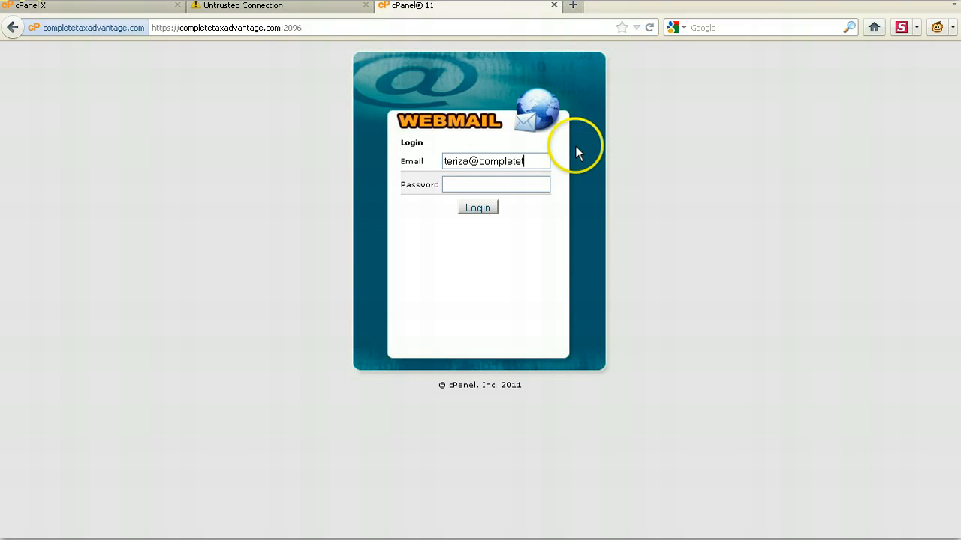
pyautogui.write('axadvantag')
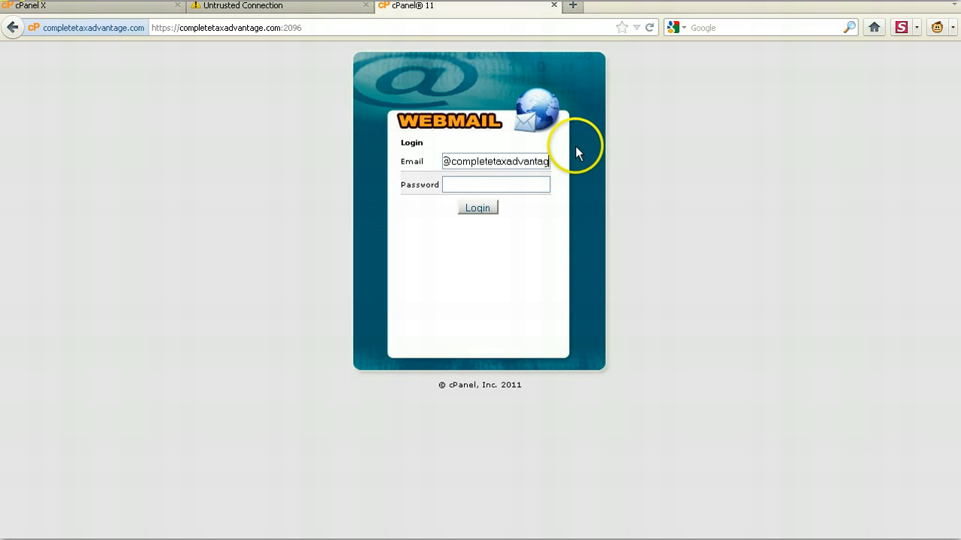
pyautogui.write('e.com')
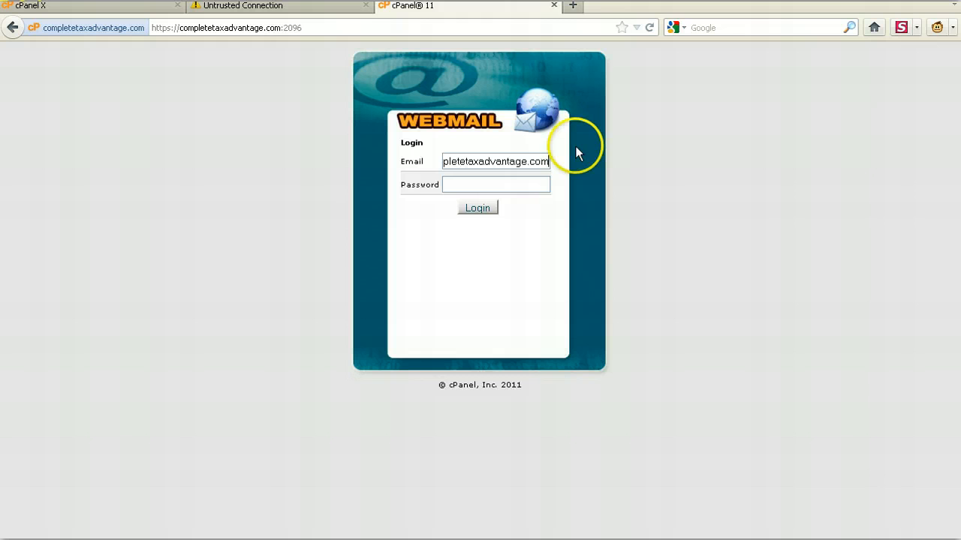
# - Enter the mailbox password, log in to webmail, and dismiss the browser's offer to remember the password
pyautogui.click(529, 184)
pyautogui.write('•••••••••••')
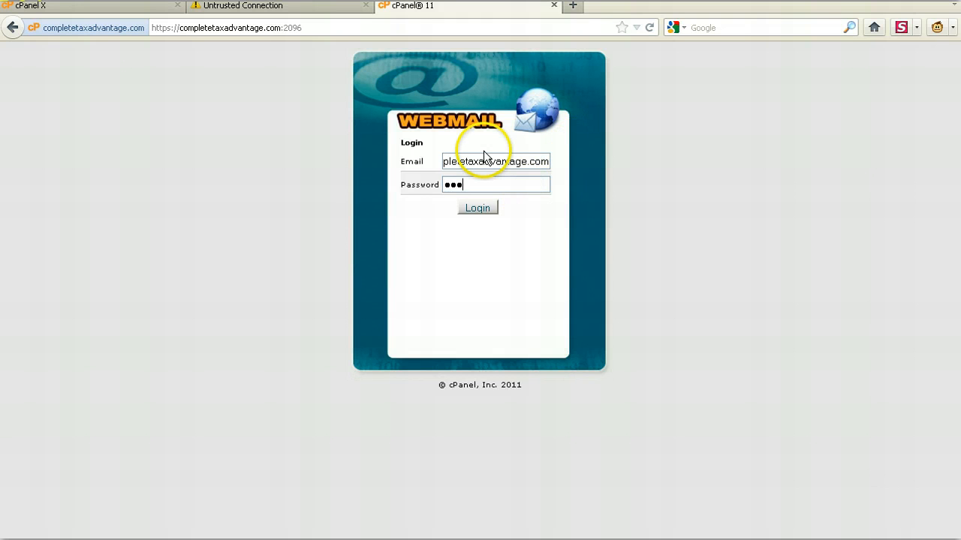
pyautogui.write('••')
pyautogui.press('Return')
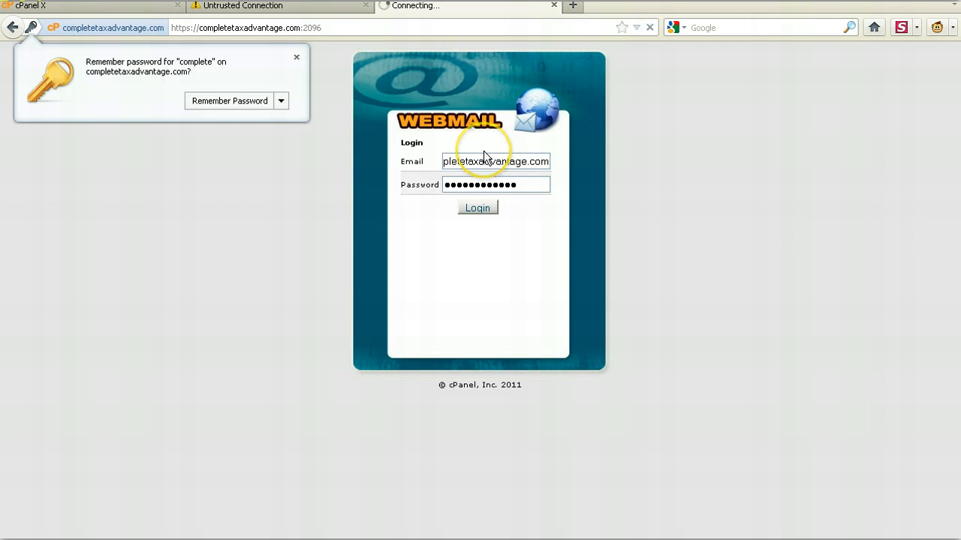
pyautogui.click(296, 57)
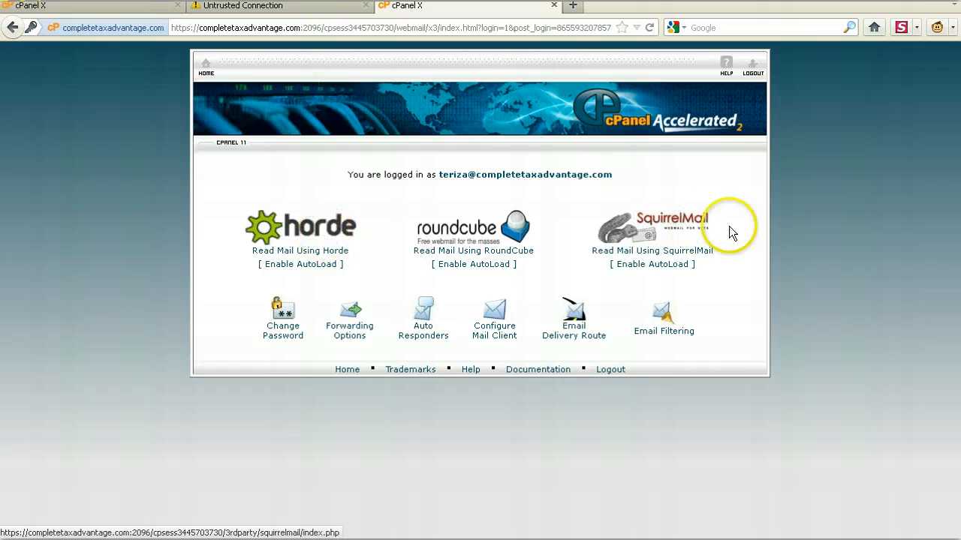
# - Open the mailbox in the Horde mail client, log in to its portal, and display the global options
pyautogui.click(285, 237)
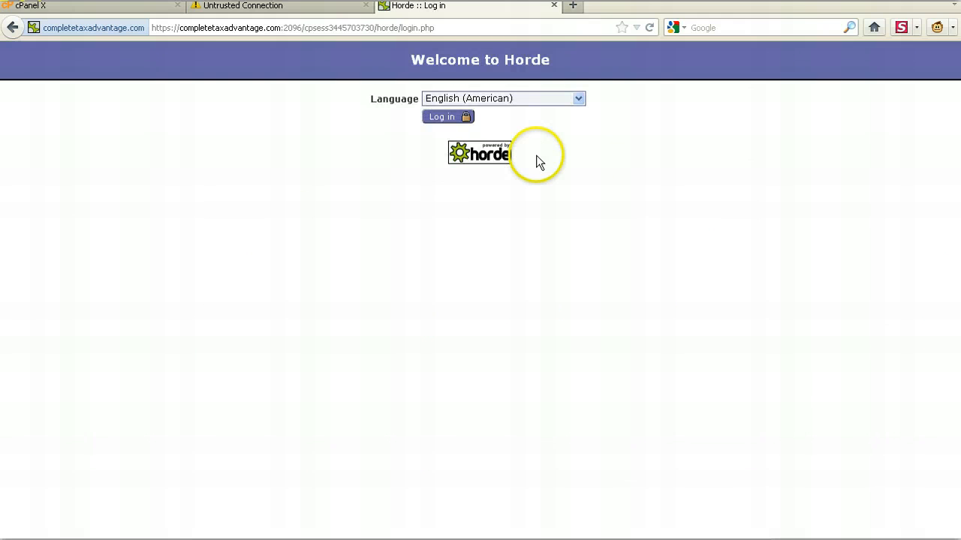
pyautogui.click(465, 122)
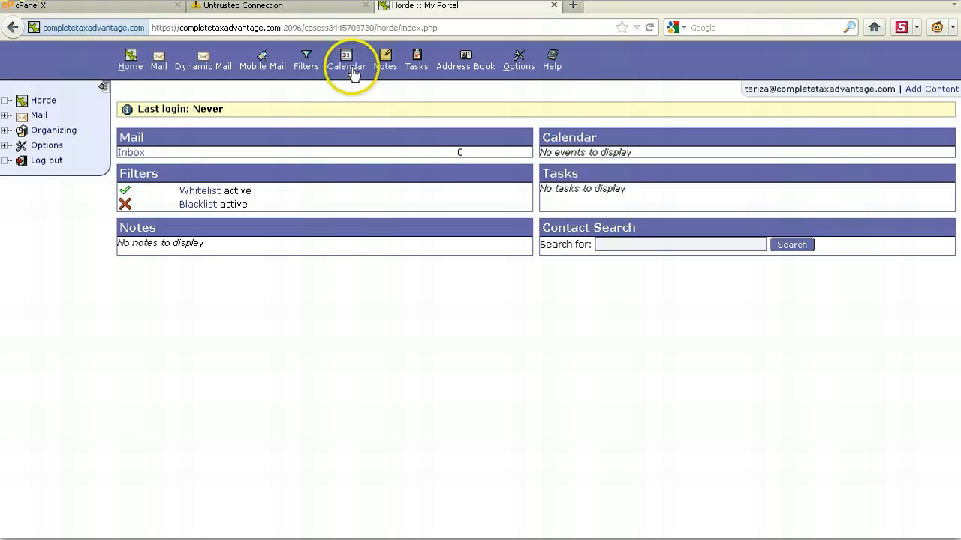
pyautogui.click(523, 67)
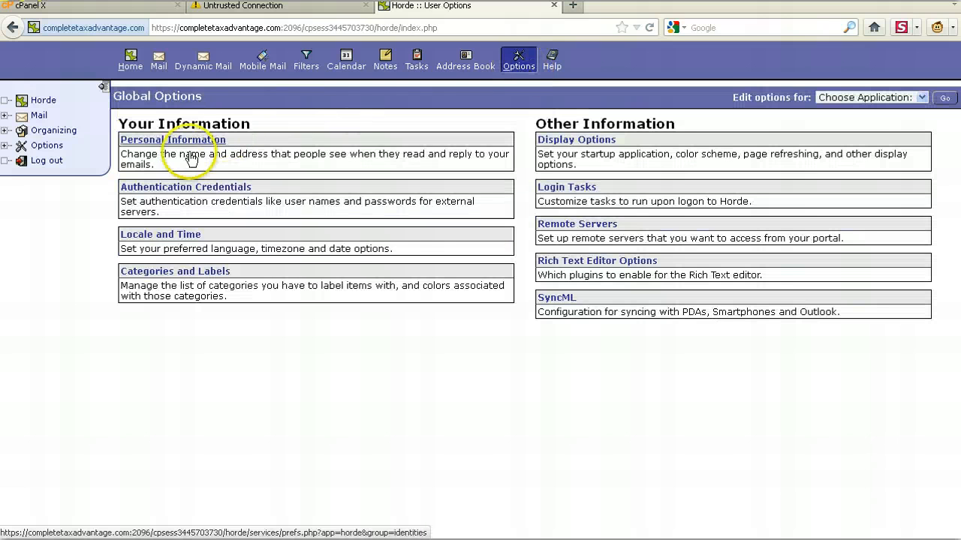
# - Enter the mailbox owner's full name and From e-mail address in the default identity's personal information and save the options
pyautogui.click(198, 142)
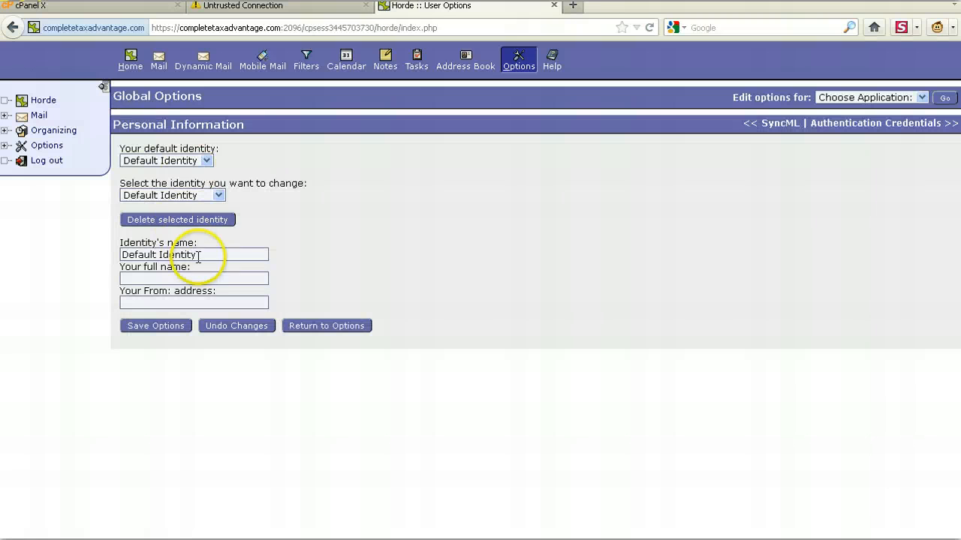
pyautogui.click(183, 301)
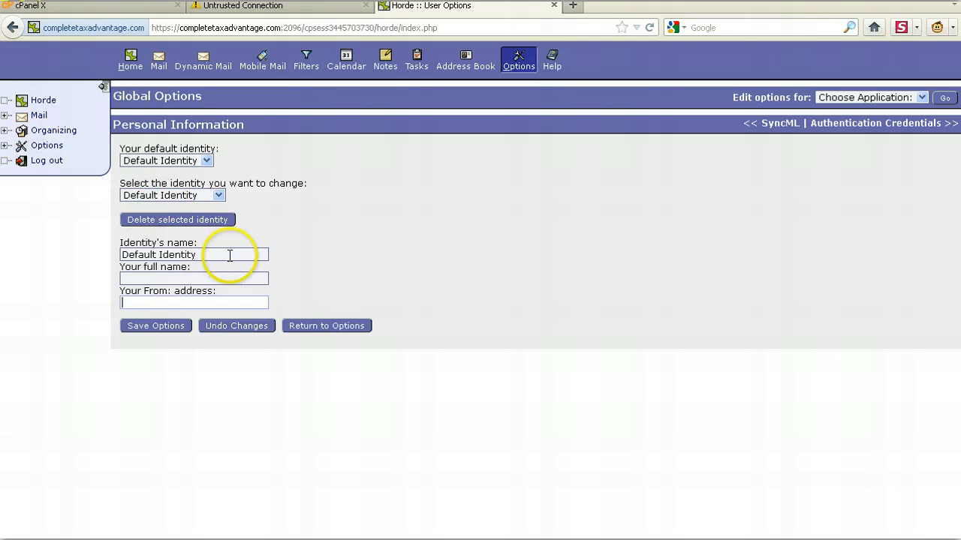
pyautogui.click(225, 277)
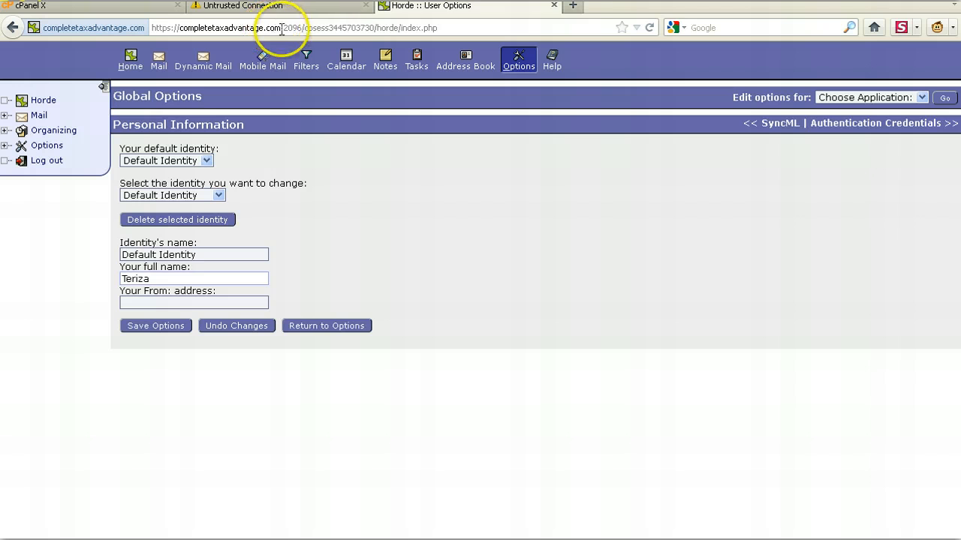
pyautogui.moveTo(282, 28); pyautogui.dragTo(177, 29)
pyautogui.hotkey('ctrl', 'c')
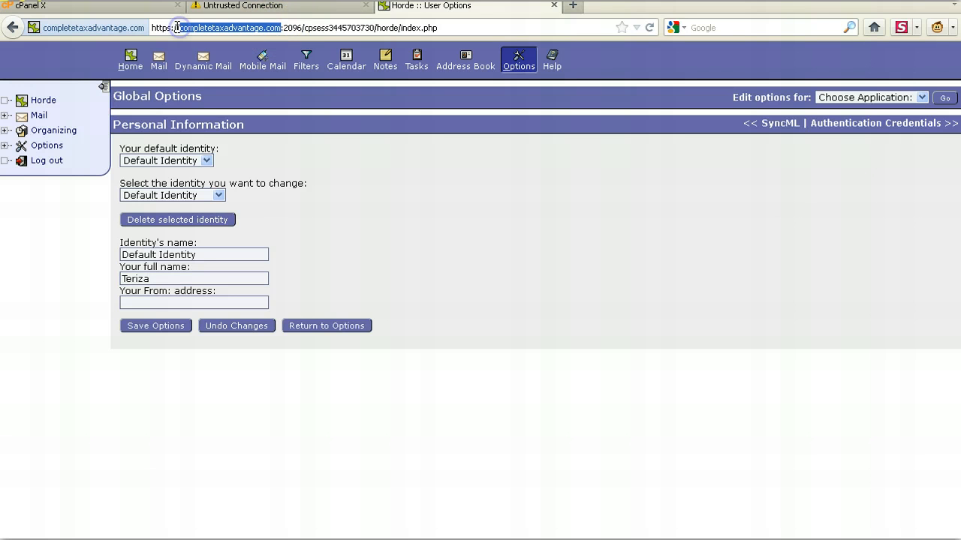
pyautogui.click(184, 302)
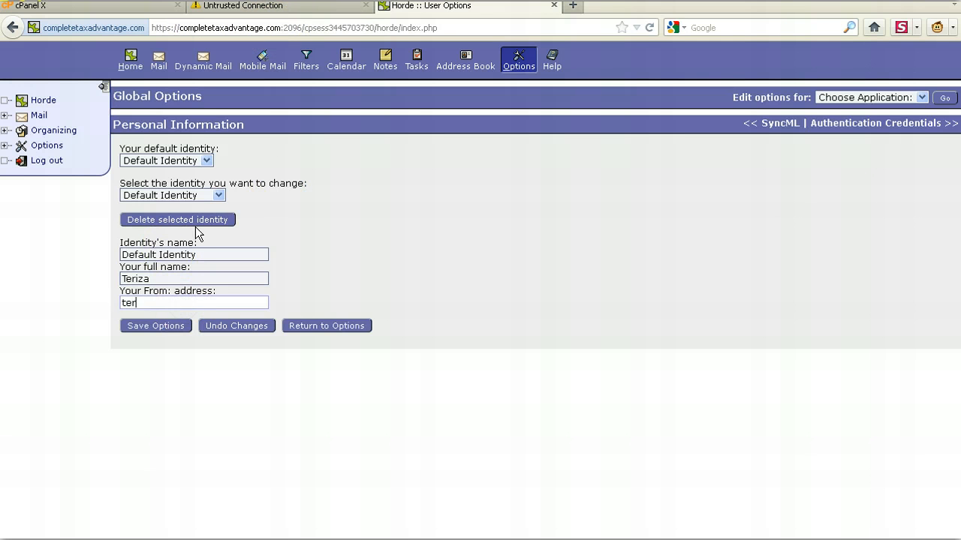
pyautogui.hotkey('ctrl', 'v')
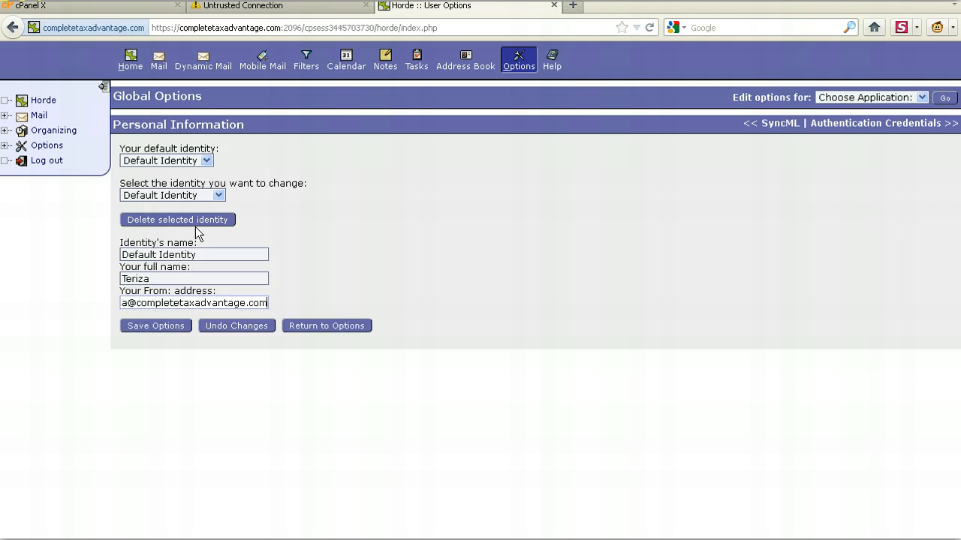
pyautogui.click(156, 326)
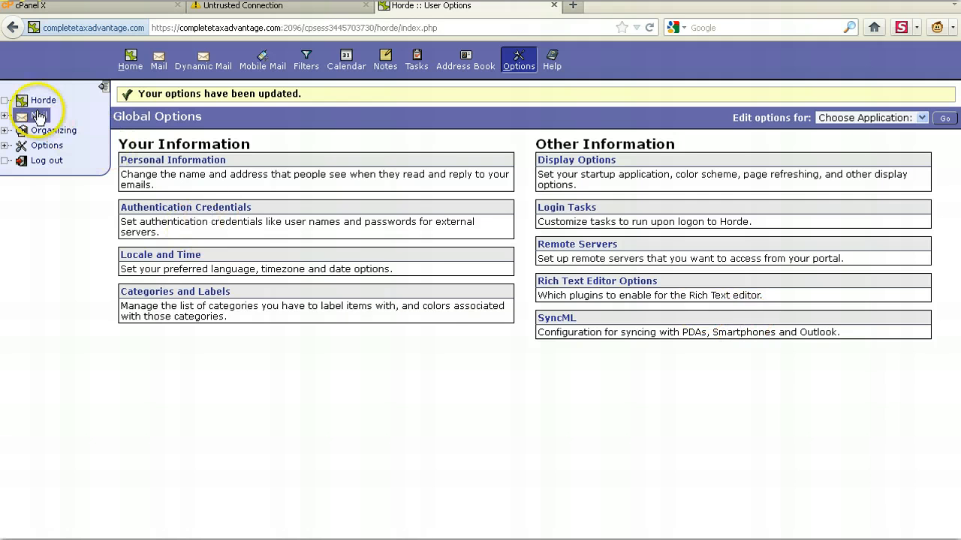
# - Start a new mail message and address it to the mailbox's own e-mail address, copied from the Identity line
pyautogui.click(6, 116)
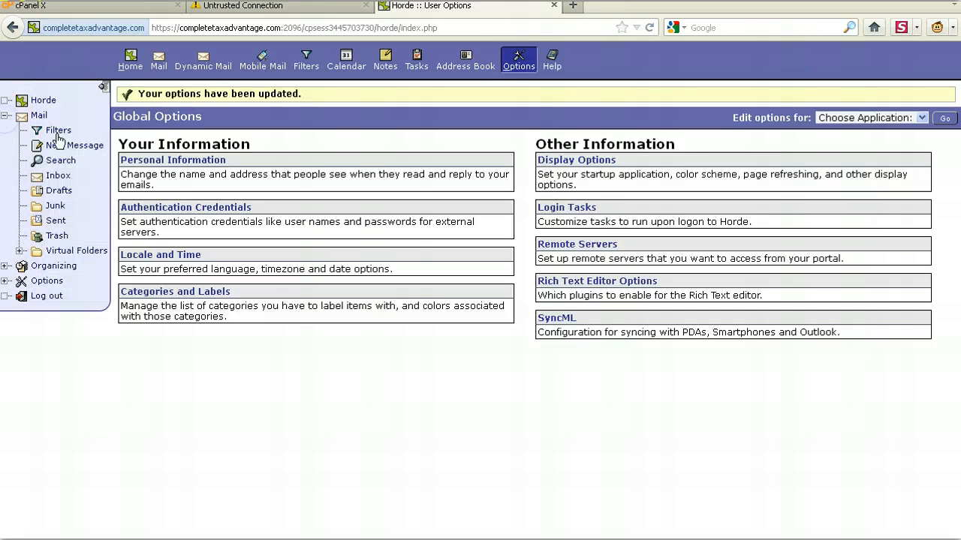
pyautogui.click(76, 147)
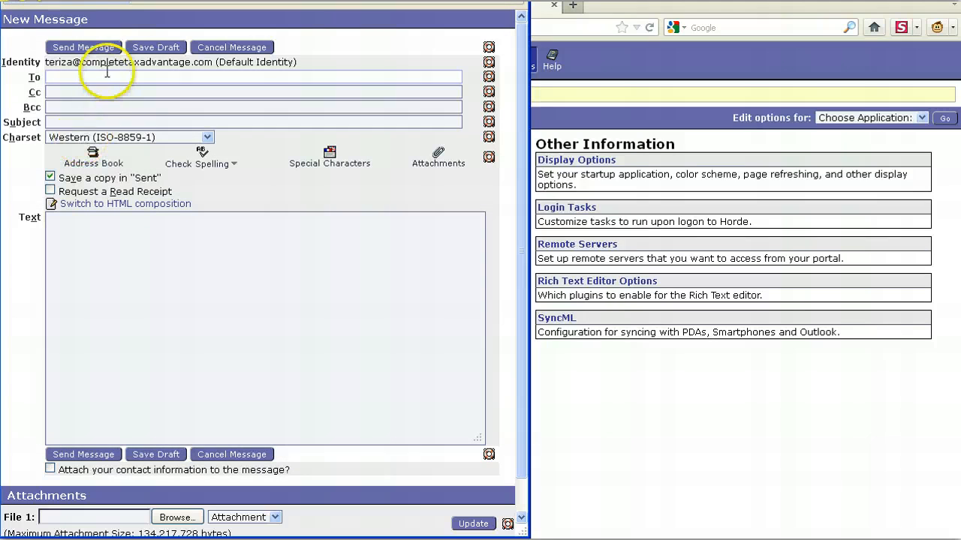
pyautogui.click(104, 75)
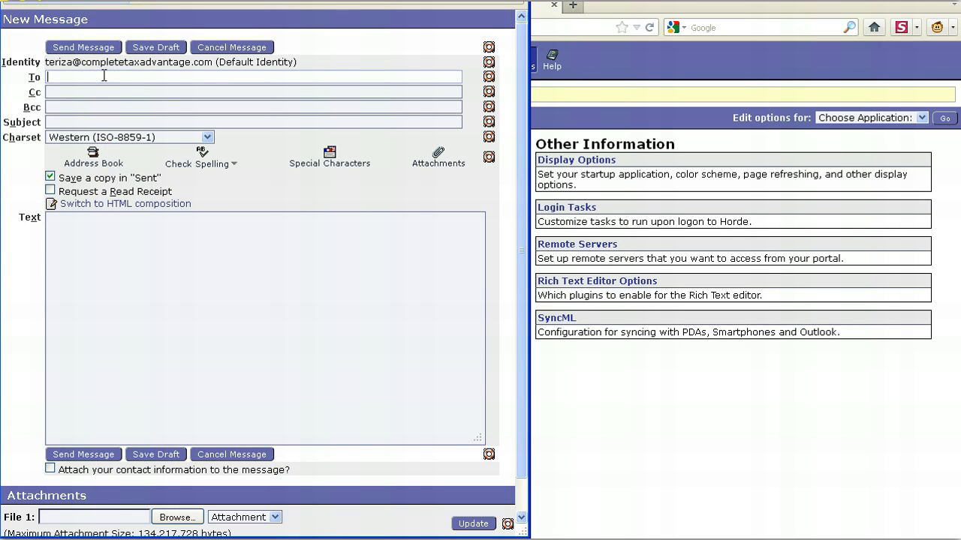
pyautogui.moveTo(213, 63); pyautogui.dragTo(43, 62)
pyautogui.hotkey('ctrl', 'c')
pyautogui.click(121, 87)
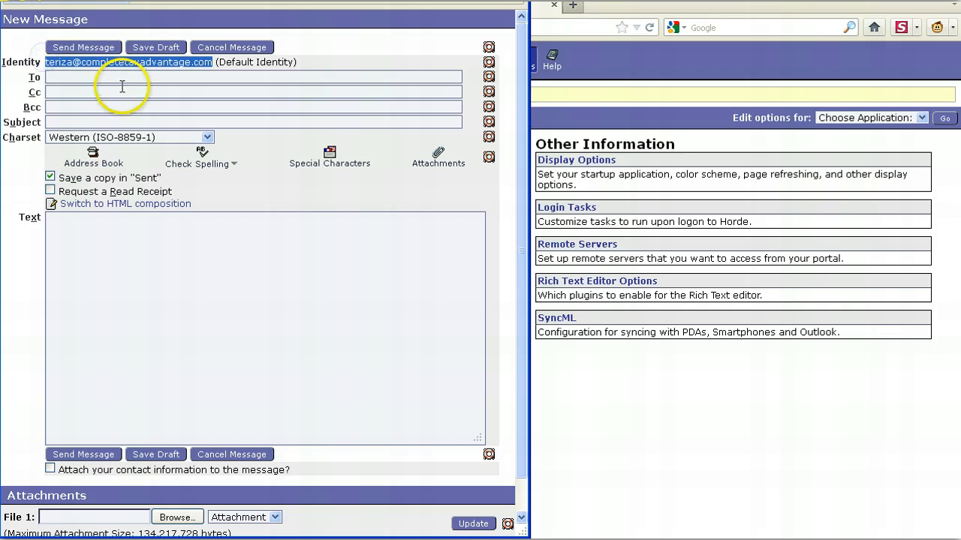
pyautogui.click(124, 78)
pyautogui.hotkey('ctrl', 'v')
# - Paste the same e-mail address as the subject and body text, and send the message
pyautogui.click(117, 123)
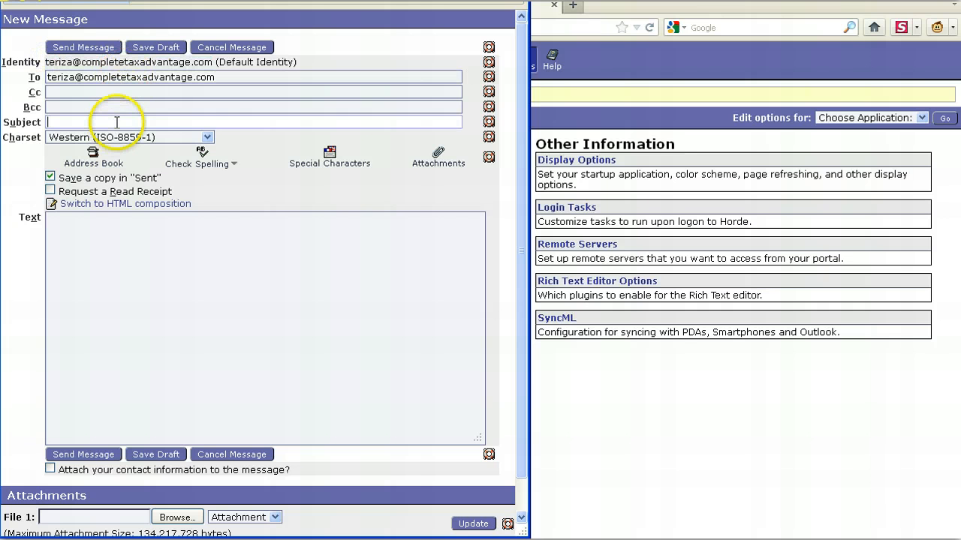
pyautogui.hotkey('ctrl', 'v')
pyautogui.click(143, 322)
pyautogui.hotkey('ctrl', 'v')
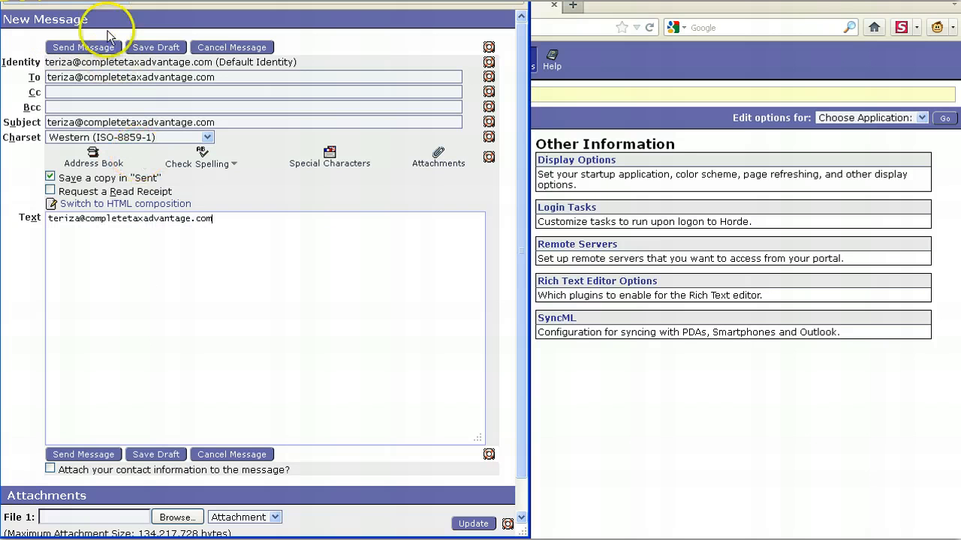
pyautogui.click(105, 48)
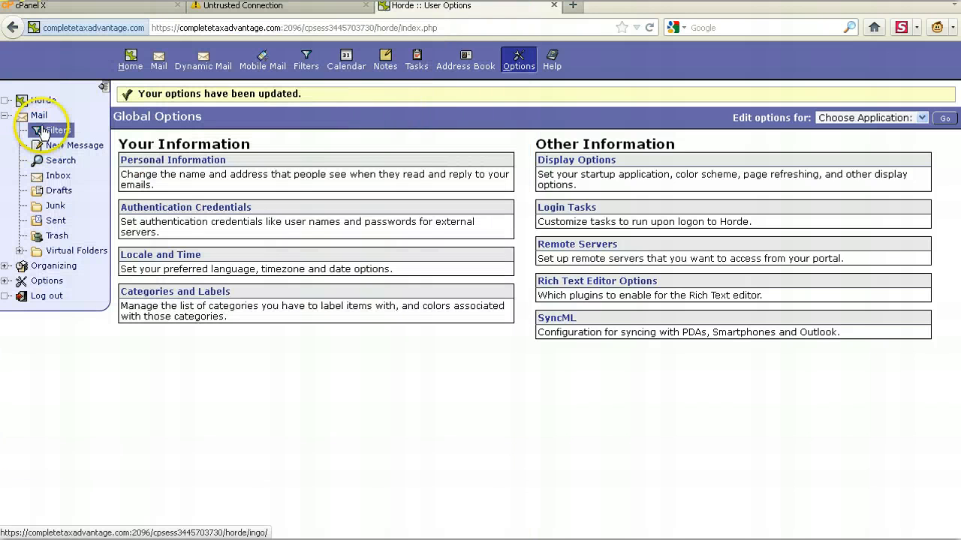
# - Check the mailbox's inbox for the test message and open it
pyautogui.click(38, 119)
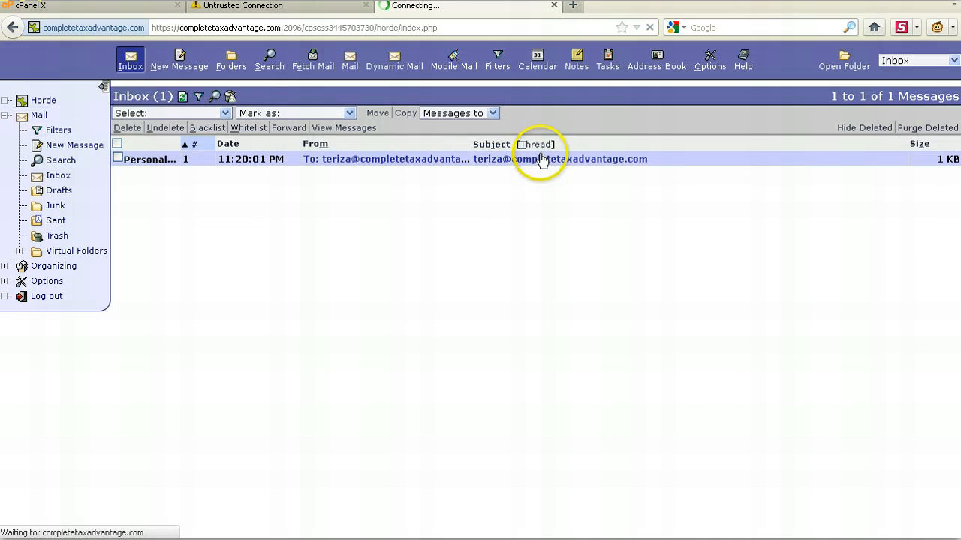
pyautogui.click(541, 159)
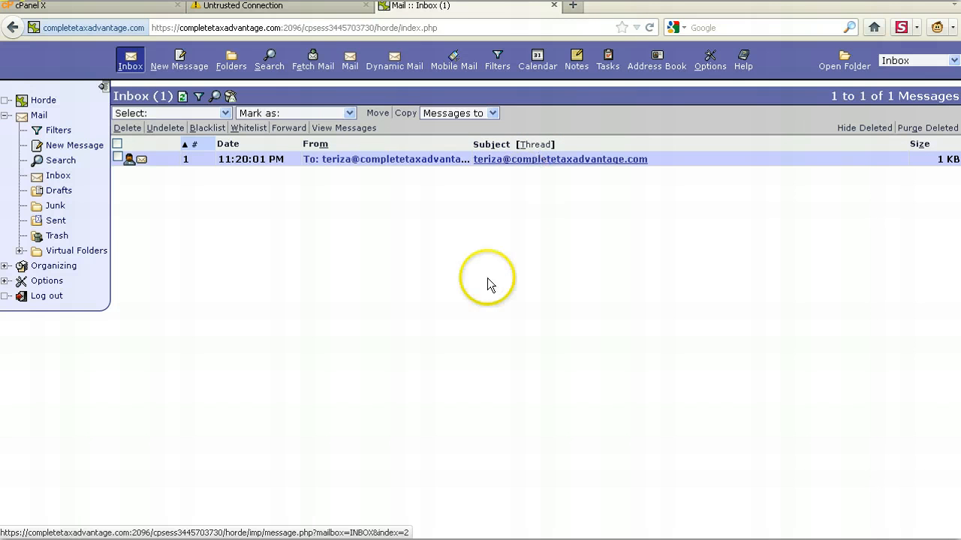
pyautogui.click(595, 158)
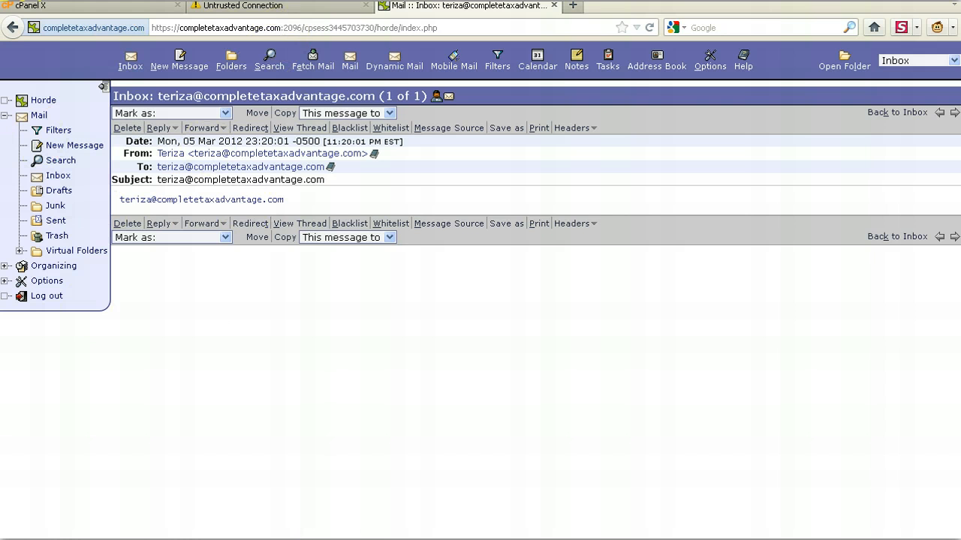
# - Switch to Microsoft Outlook and open the existing POP/SMTP e-mail account's settings for changing
pyautogui.hotkey('alt', 'Tab')
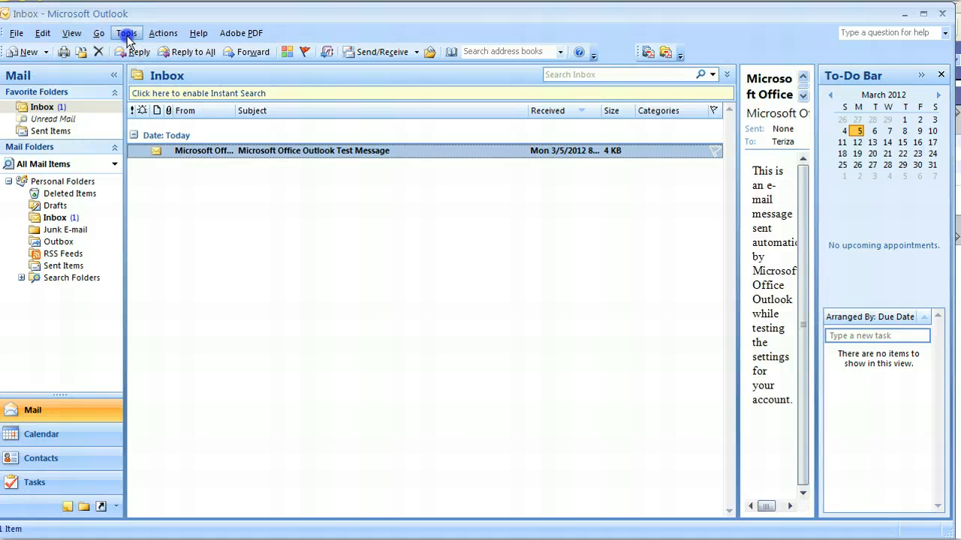
pyautogui.click(127, 34)
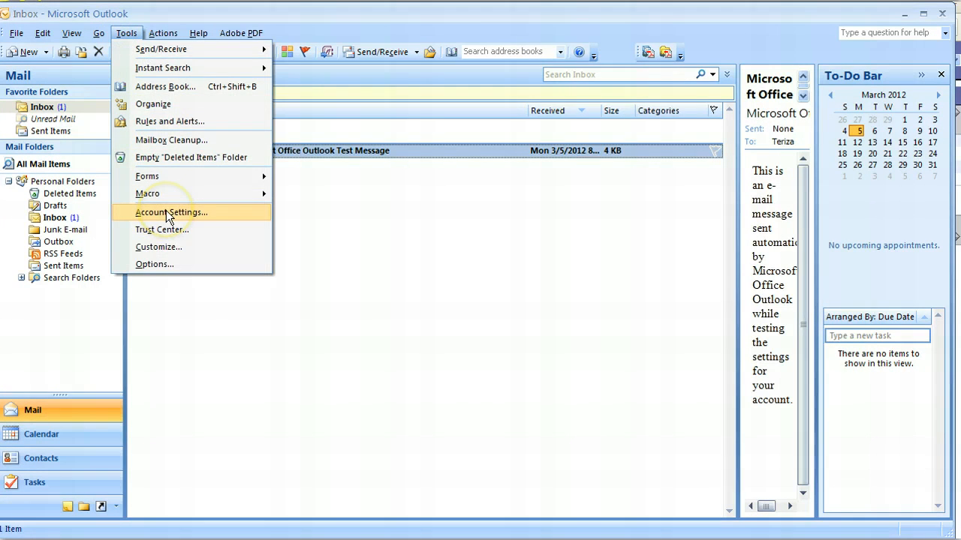
pyautogui.click(165, 214)
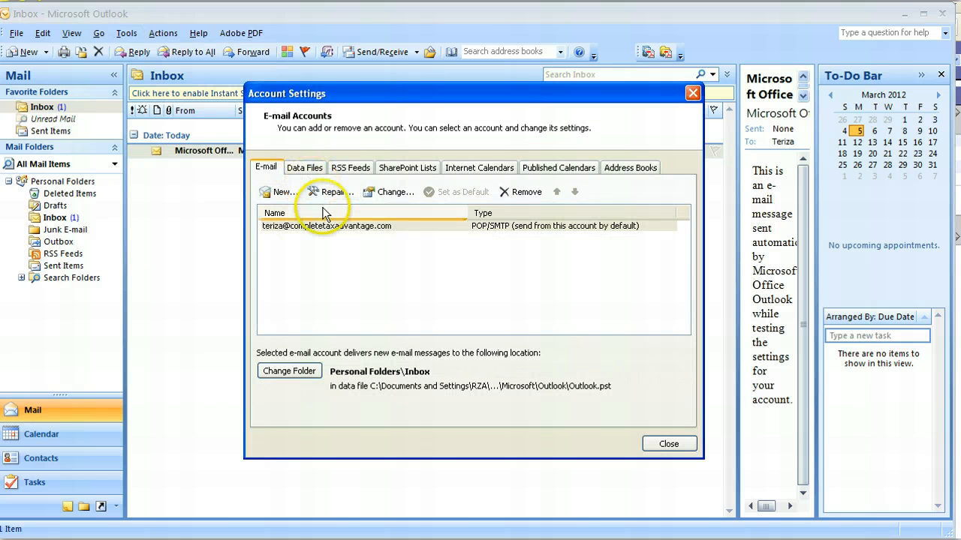
pyautogui.doubleClick(327, 227)
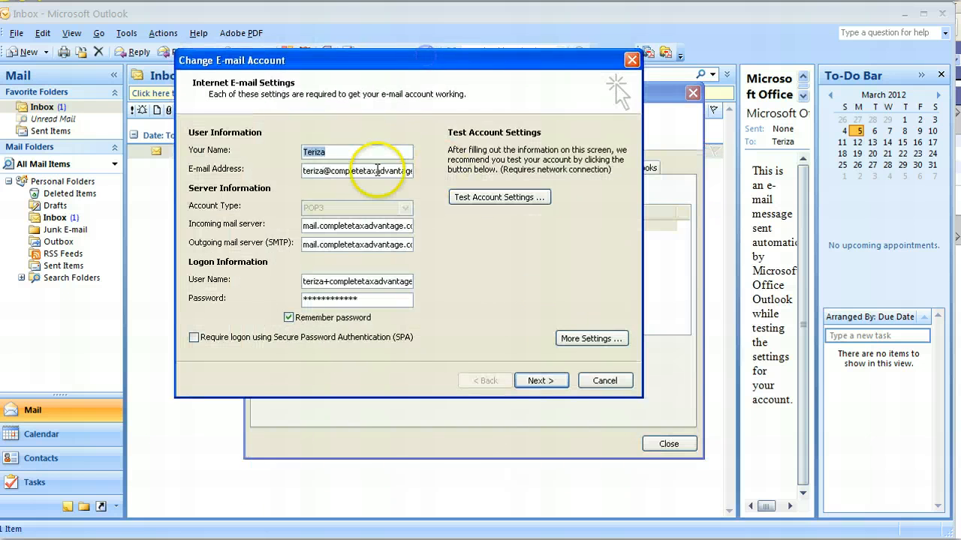
# - Examine the account's name, e-mail address, incoming mail server, user name with its plus-sign separator, and password fields
pyautogui.moveTo(310, 171); pyautogui.dragTo(437, 210)
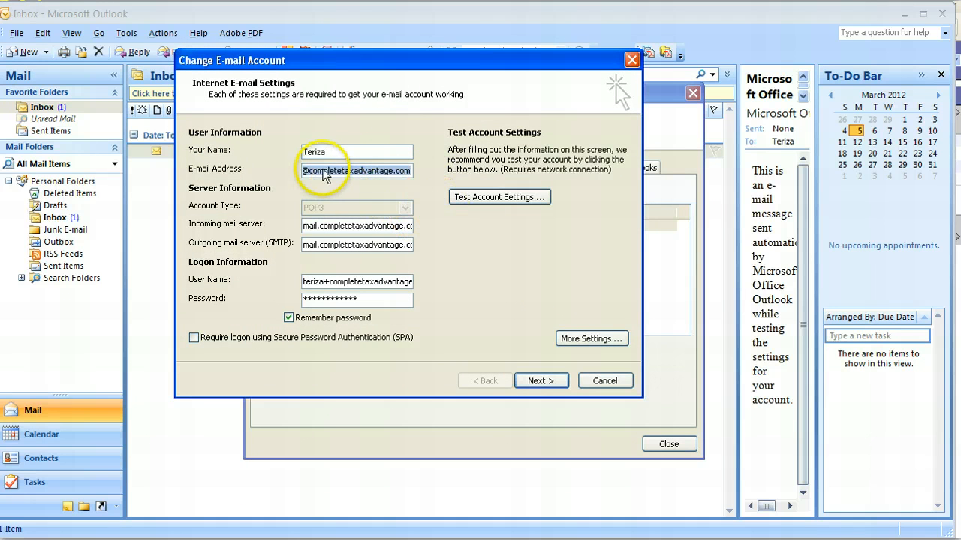
pyautogui.moveTo(356, 152); pyautogui.dragTo(289, 147)
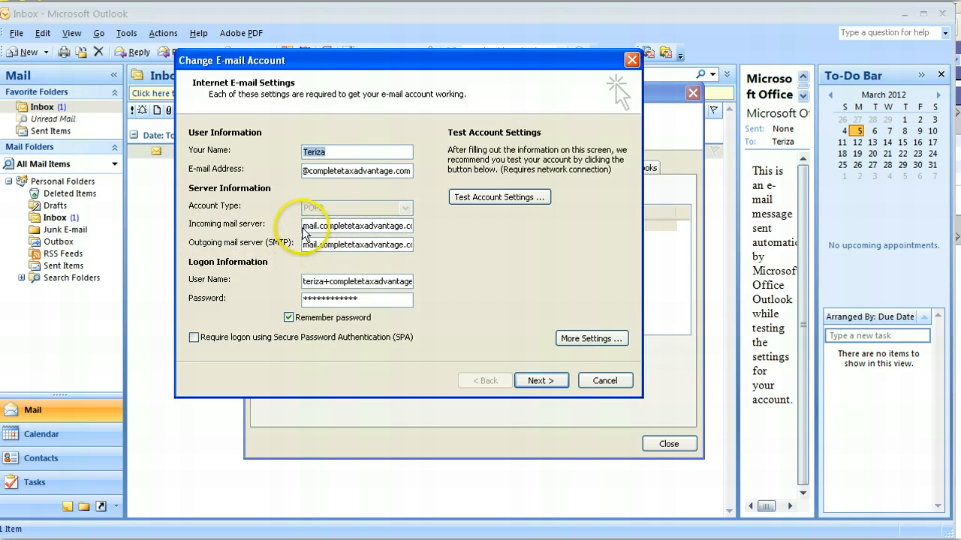
pyautogui.moveTo(304, 225); pyautogui.dragTo(377, 213)
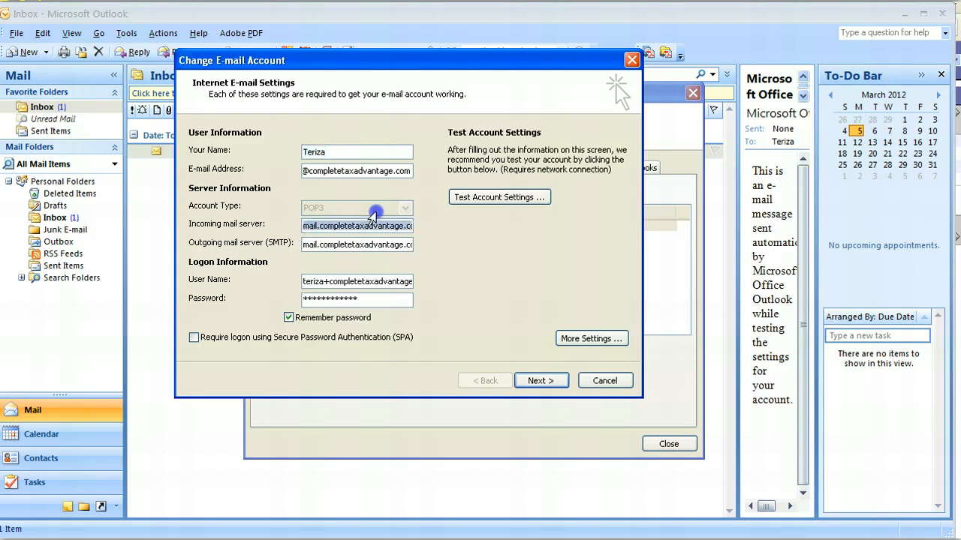
pyautogui.click(395, 226)
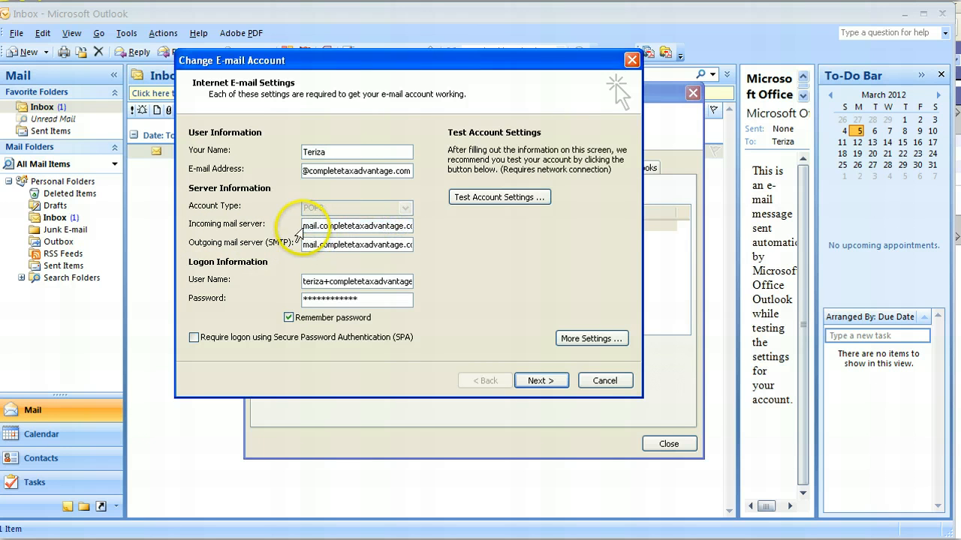
pyautogui.moveTo(304, 226); pyautogui.dragTo(433, 225)
pyautogui.click(405, 226)
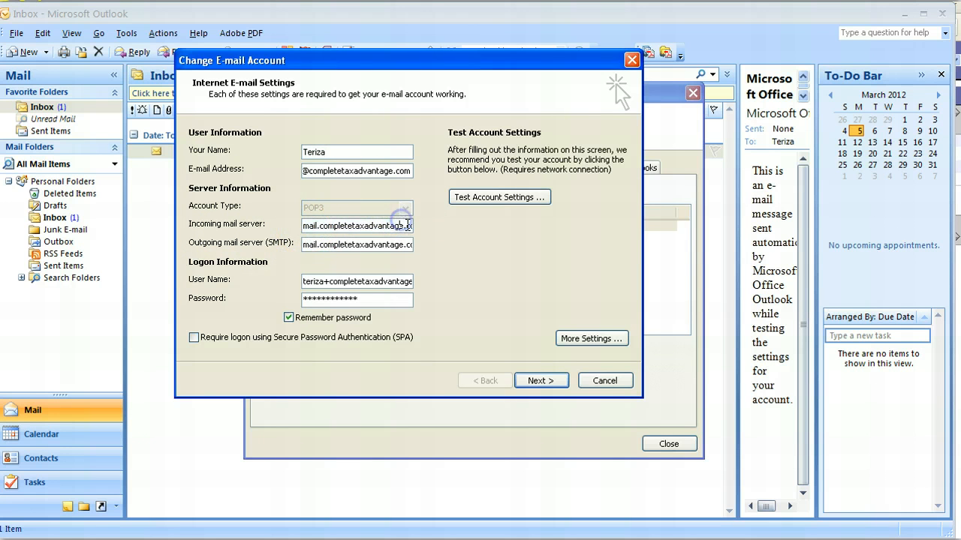
pyautogui.press('End')
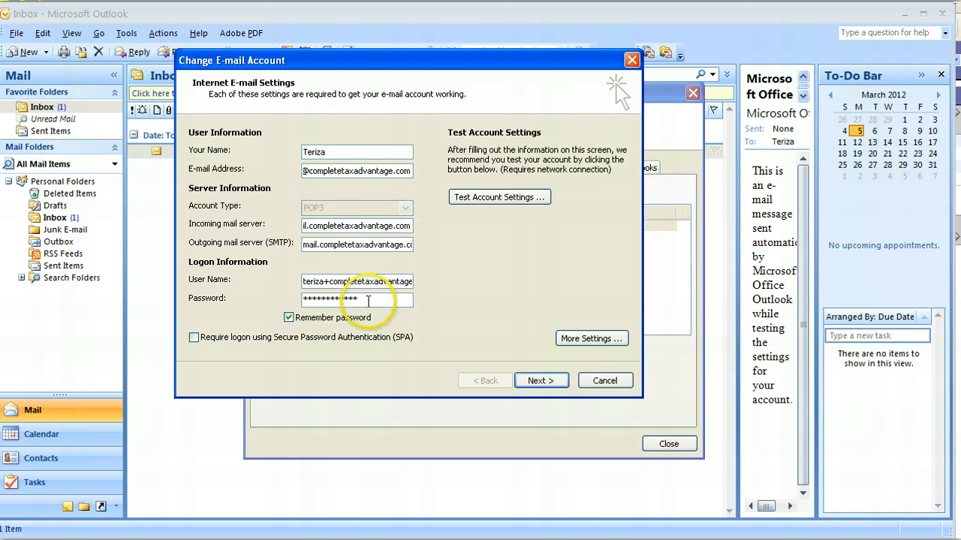
pyautogui.click(324, 281)
pyautogui.hotkey('shift', 'Right')
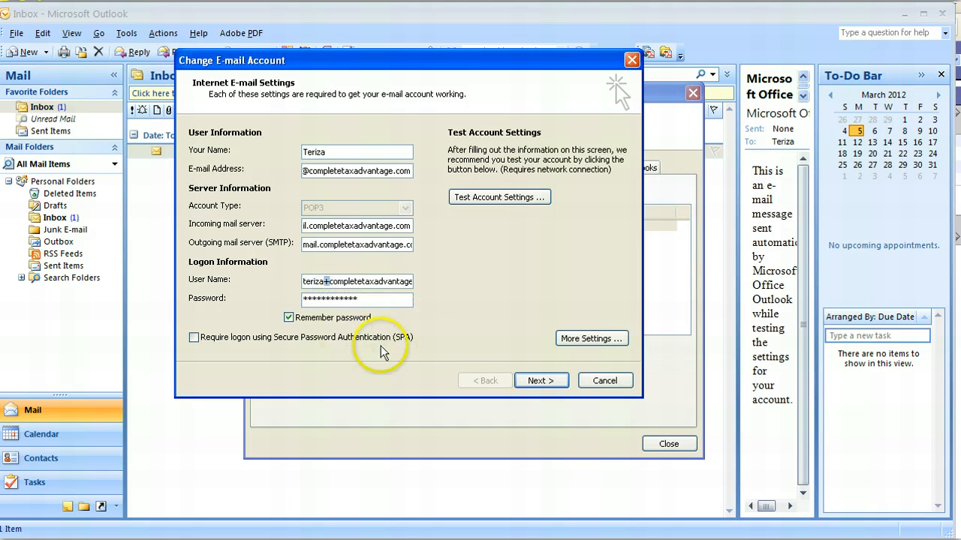
pyautogui.moveTo(386, 299); pyautogui.dragTo(302, 299)
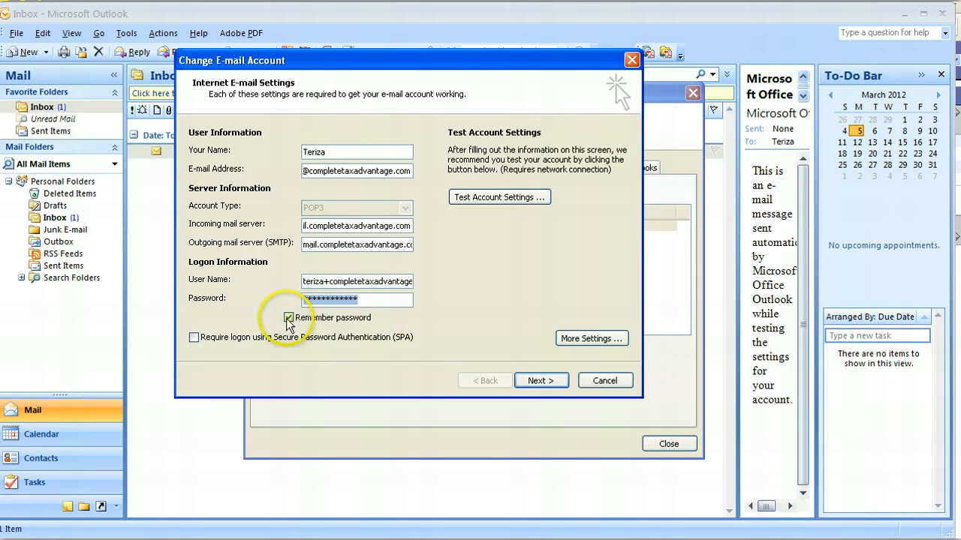
# - Review the account's additional outgoing server authentication and connection settings, and run the account settings test
pyautogui.click(589, 341)
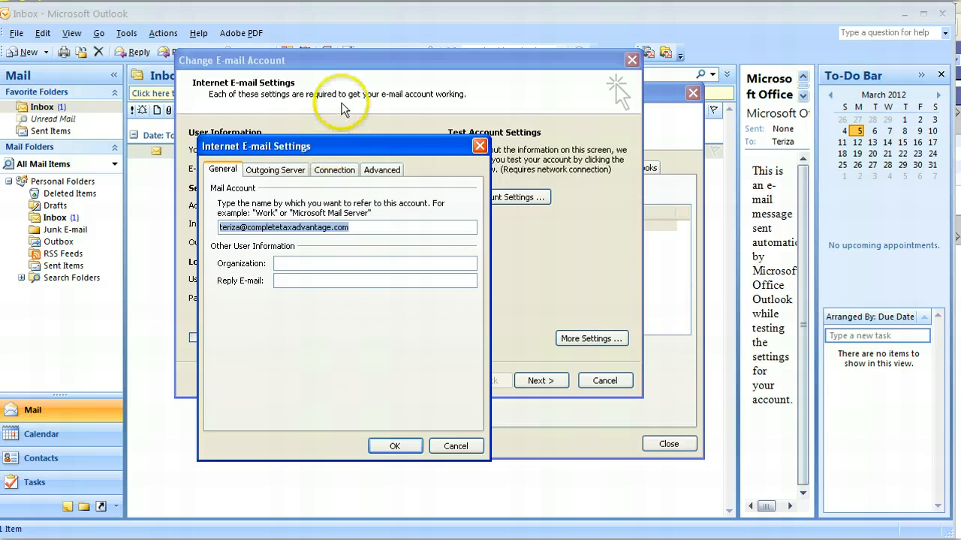
pyautogui.click(275, 169)
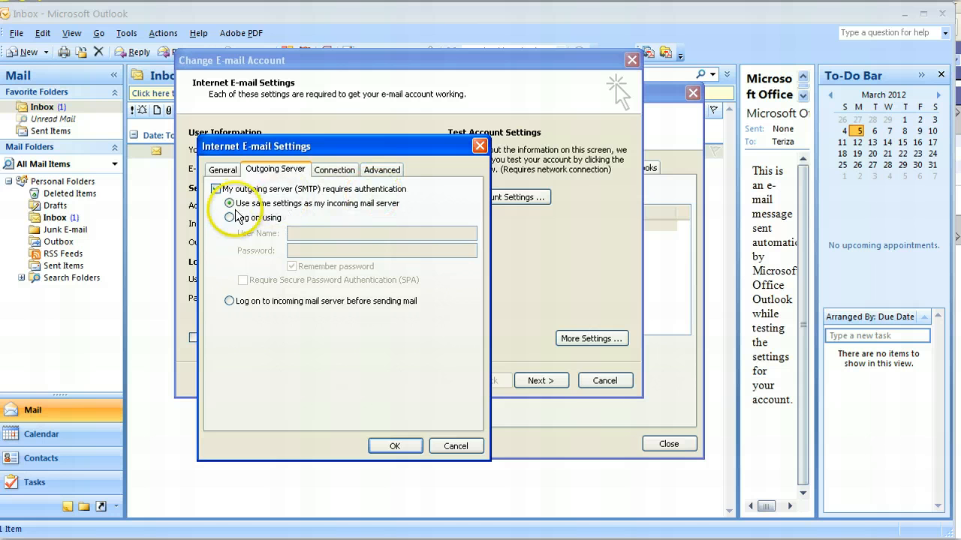
pyautogui.click(335, 170)
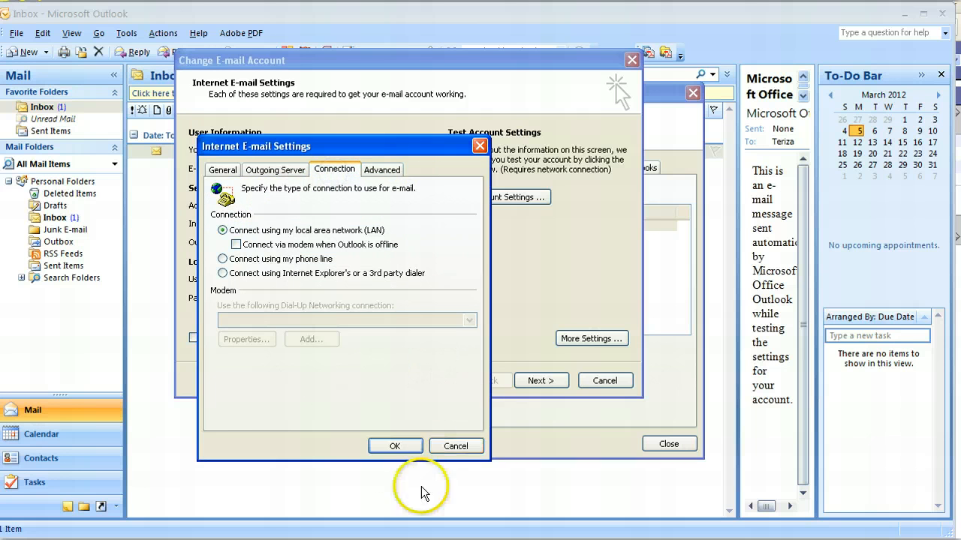
pyautogui.click(397, 447)
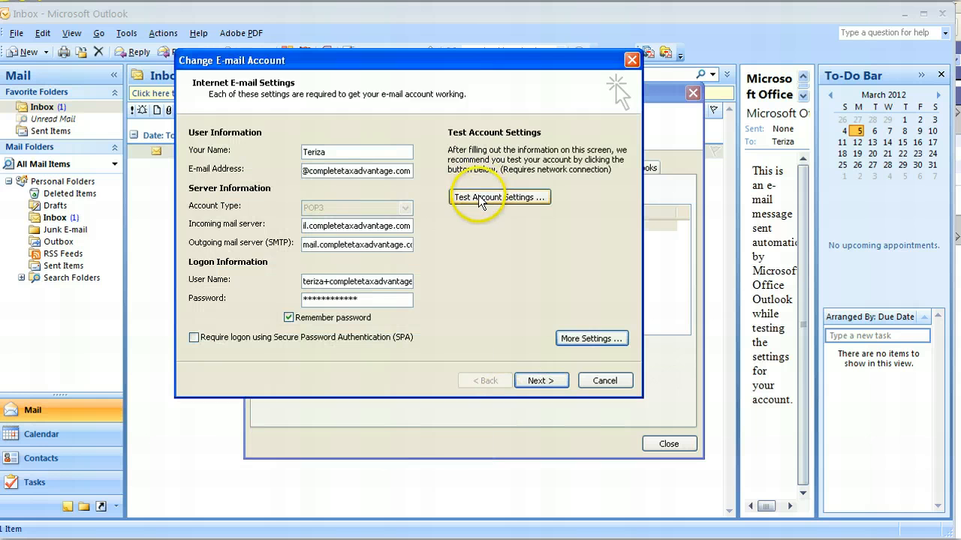
pyautogui.click(484, 197)
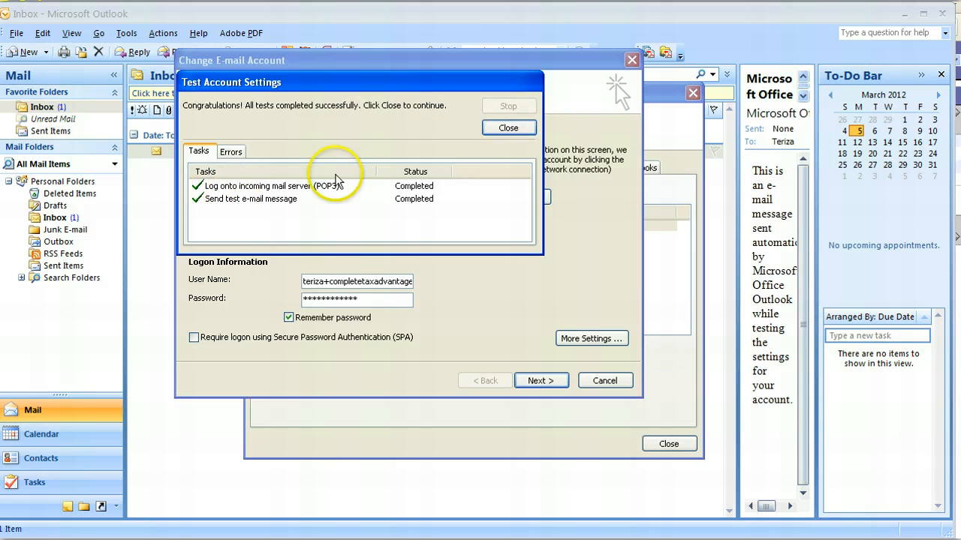
pyautogui.click(507, 127)
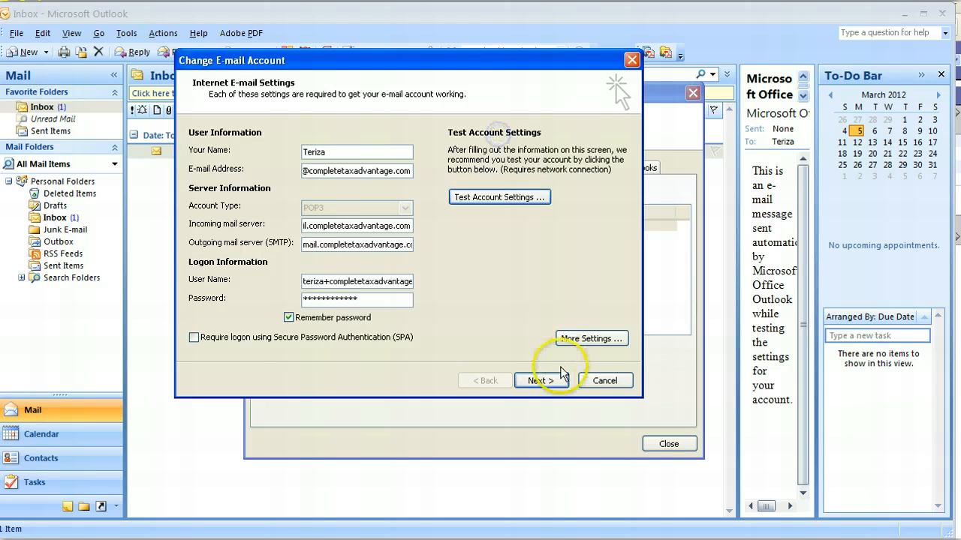
# - Finish changing the e-mail account and close the account settings
pyautogui.click(555, 387)
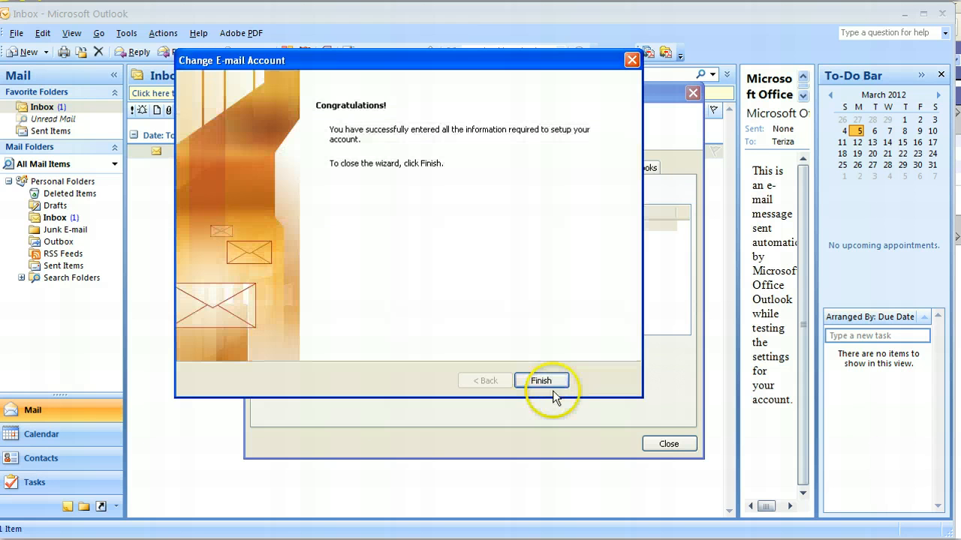
pyautogui.click(546, 384)
pyautogui.click(660, 444)
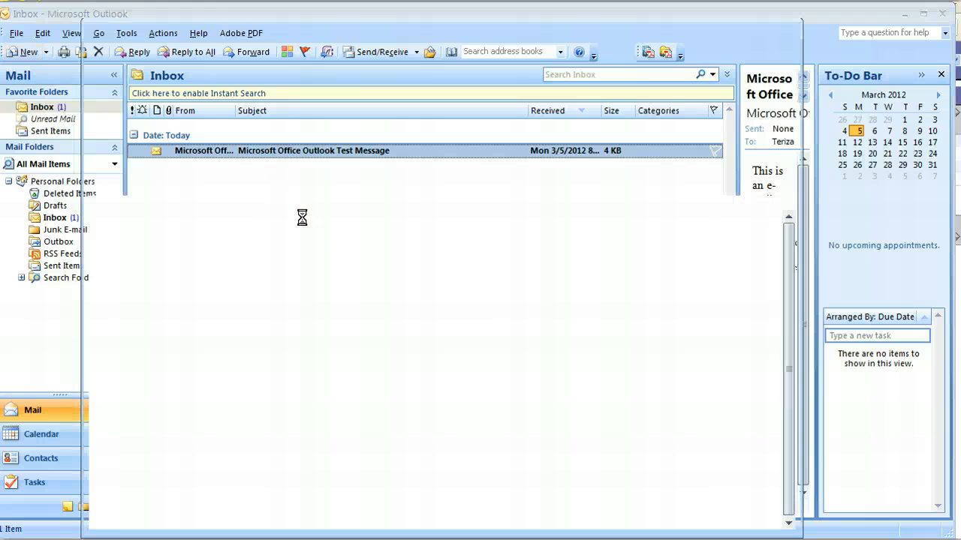
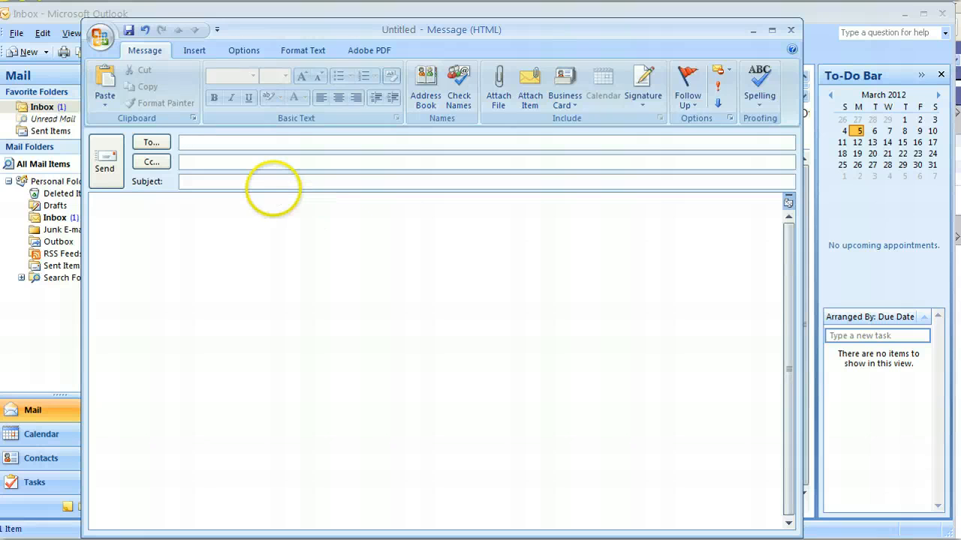
# - Compose a new message to the account's own e-mail address with subject "Test" and body "test", and send it
pyautogui.click(222, 186)
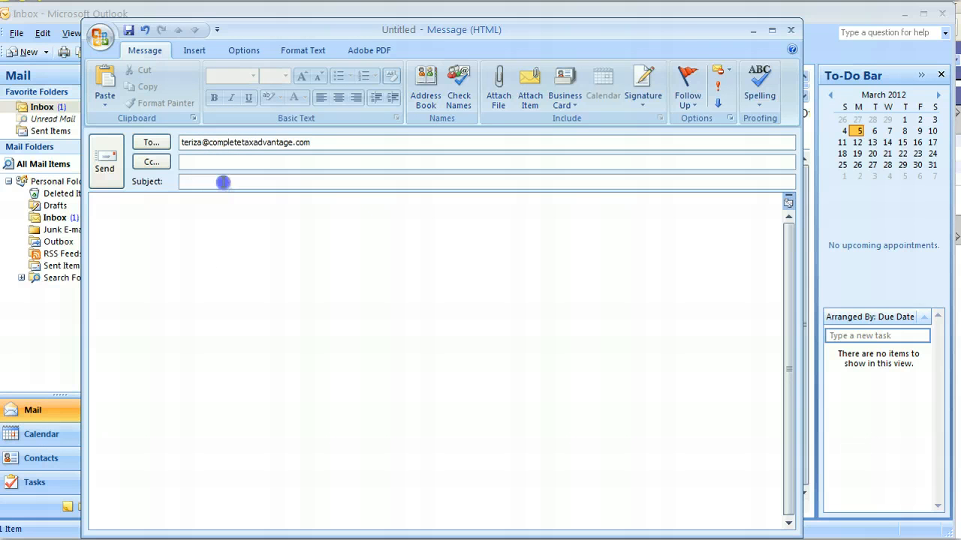
pyautogui.write('Test')
pyautogui.press('Tab')
pyautogui.write('test')
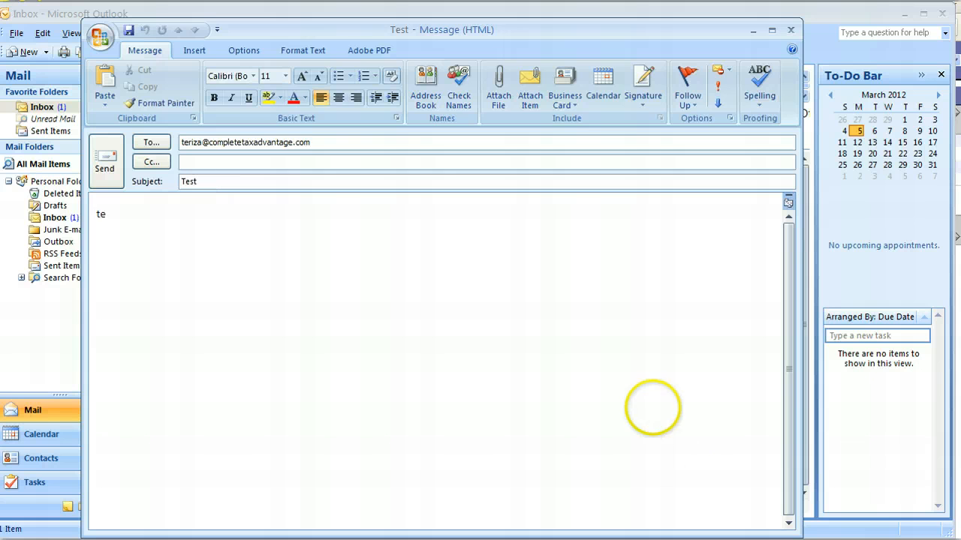
pyautogui.click(106, 165)
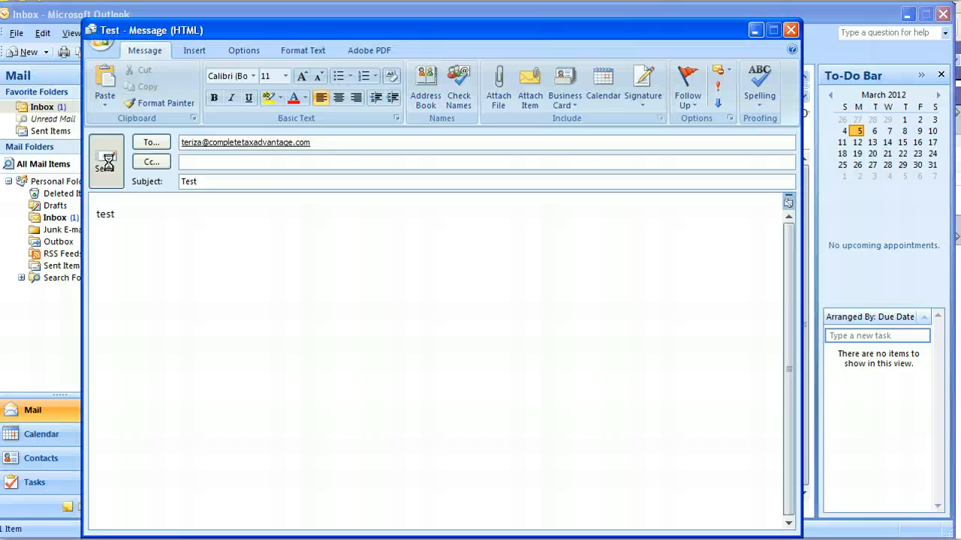
pyautogui.click(112, 165)
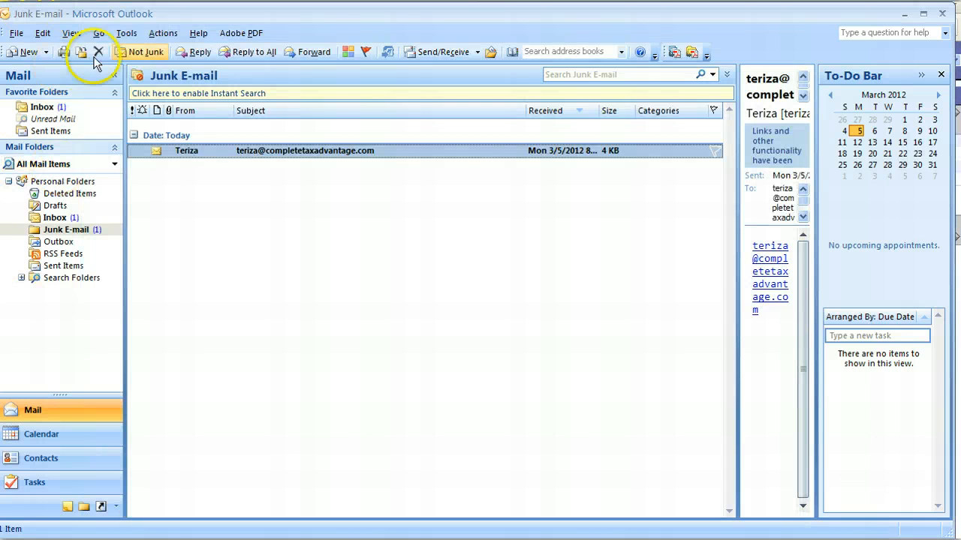
# - Send and receive mail, and display the message with subject "Test" in the inbox
pyautogui.click(424, 52)
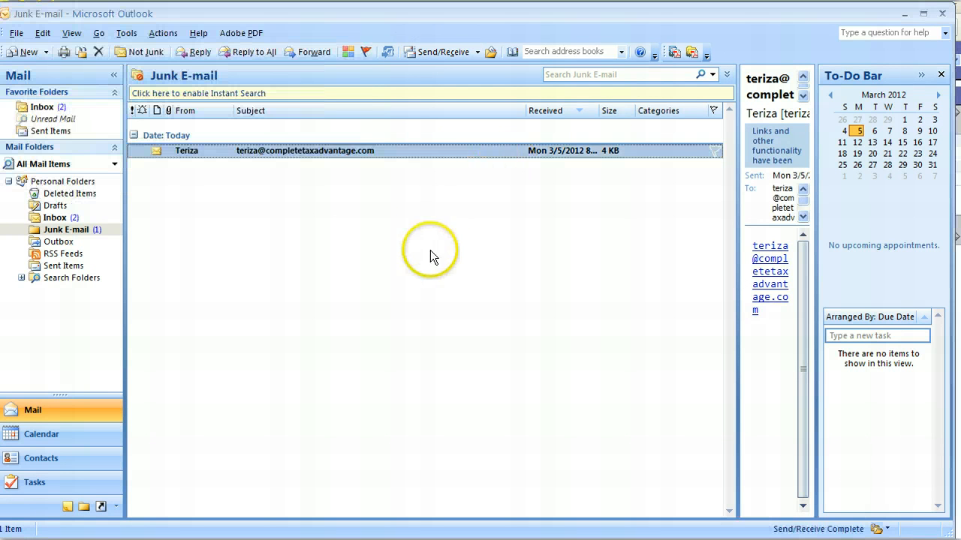
pyautogui.click(64, 219)
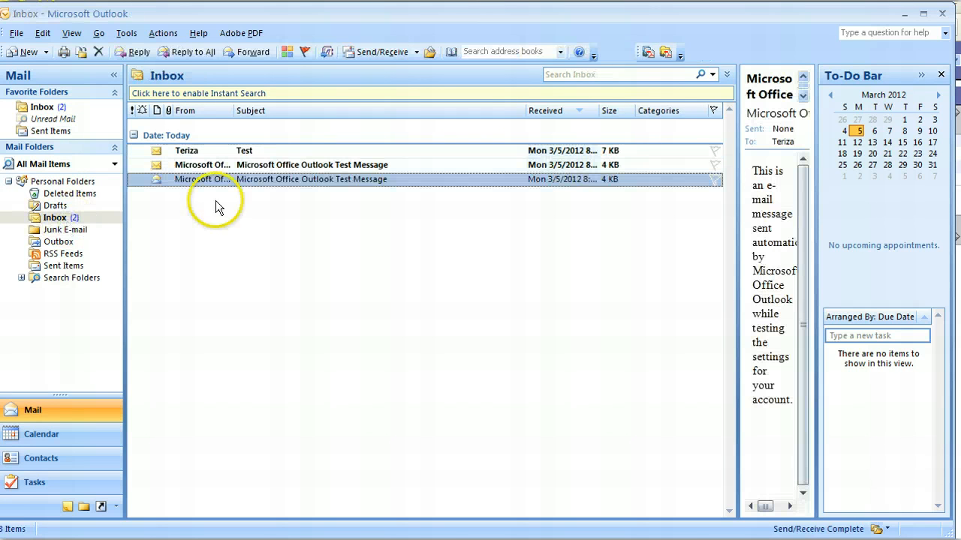
pyautogui.click(255, 154)
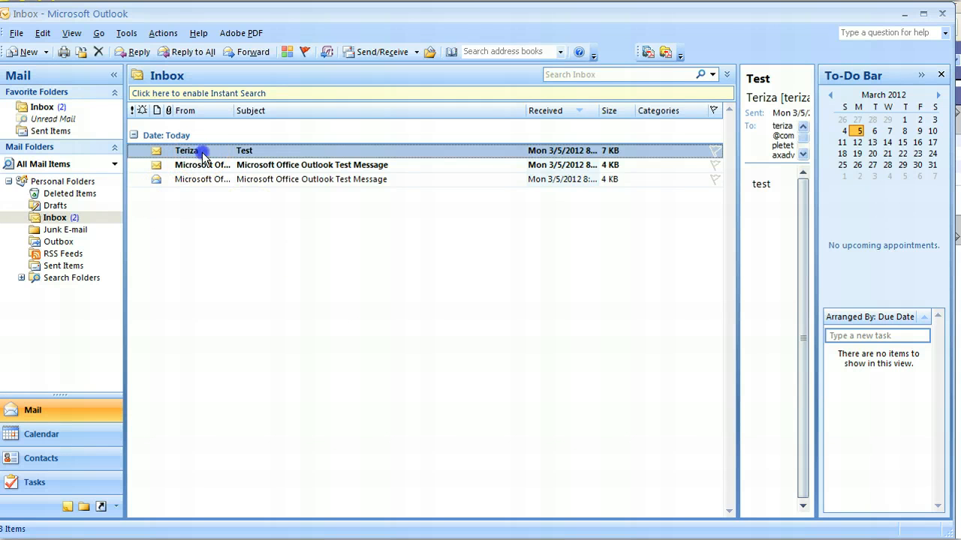
# - Add the sender's domain of the junk e-mail message to the Safe Senders List, and return to the "Test" message in the inbox
pyautogui.click(79, 231)
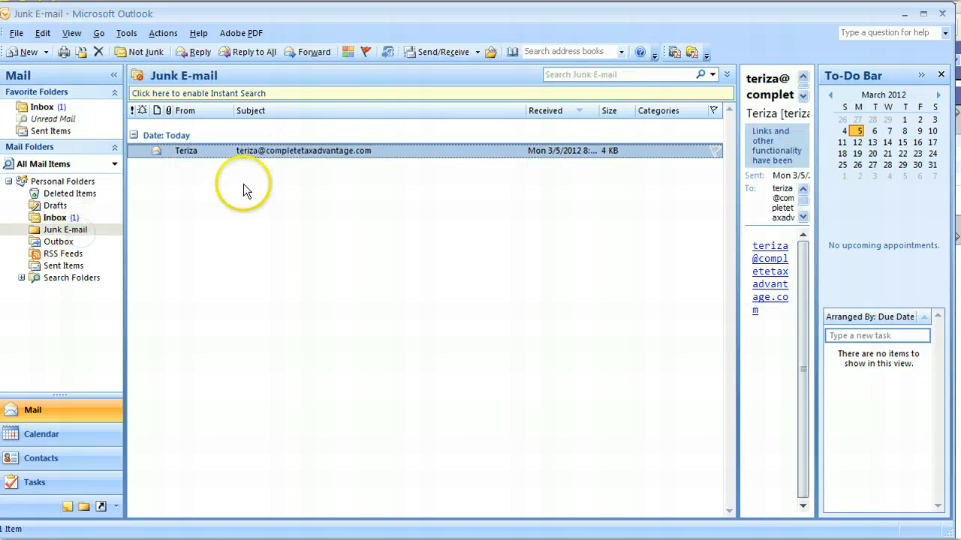
pyautogui.rightClick(304, 157)
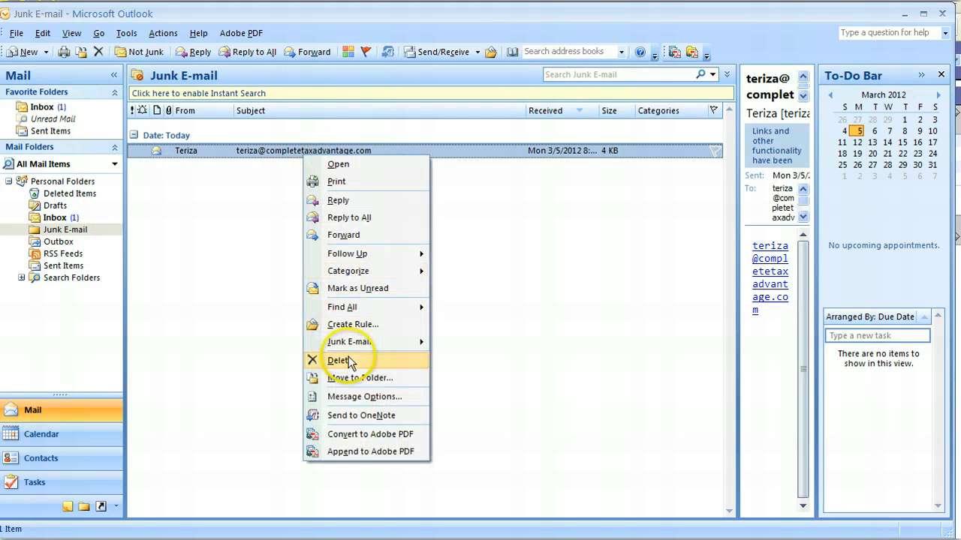
pyautogui.moveTo(389, 343)
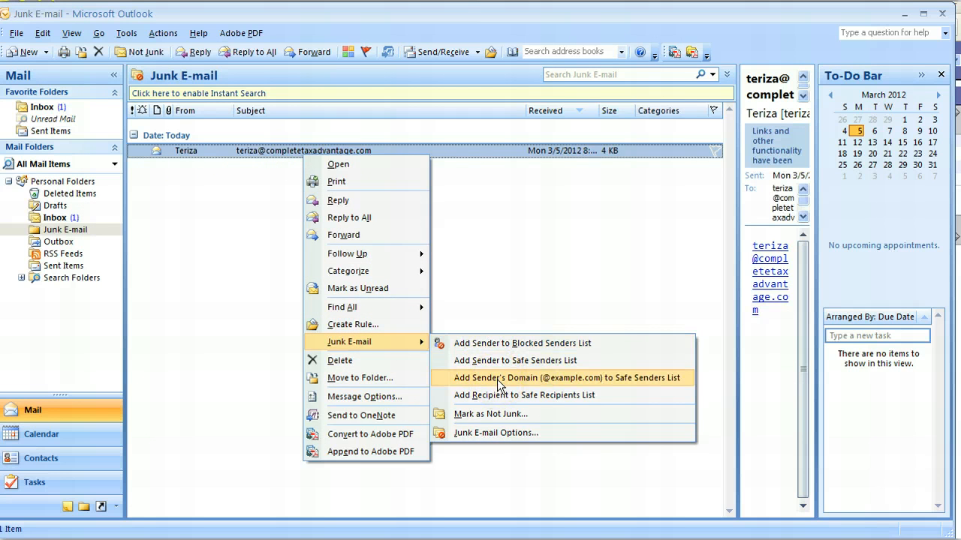
pyautogui.click(598, 380)
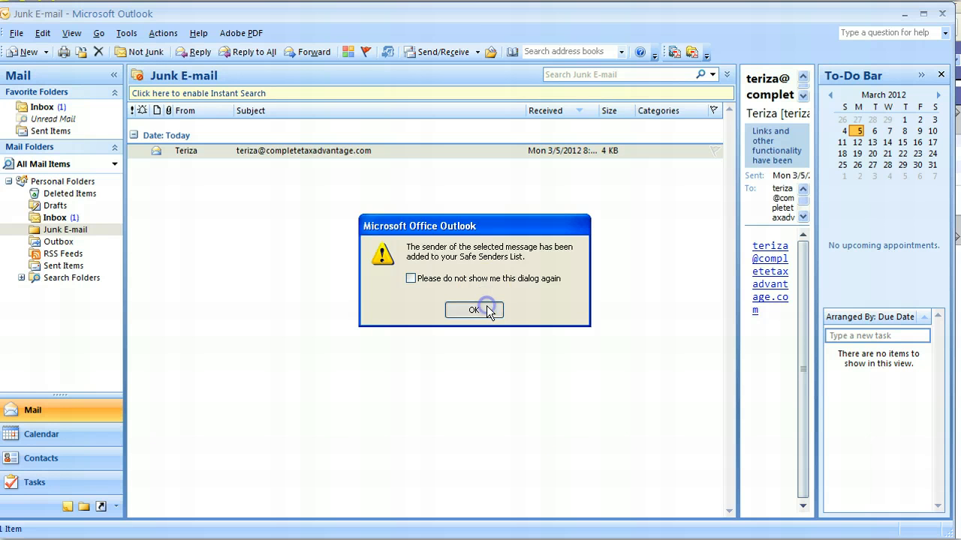
pyautogui.click(475, 310)
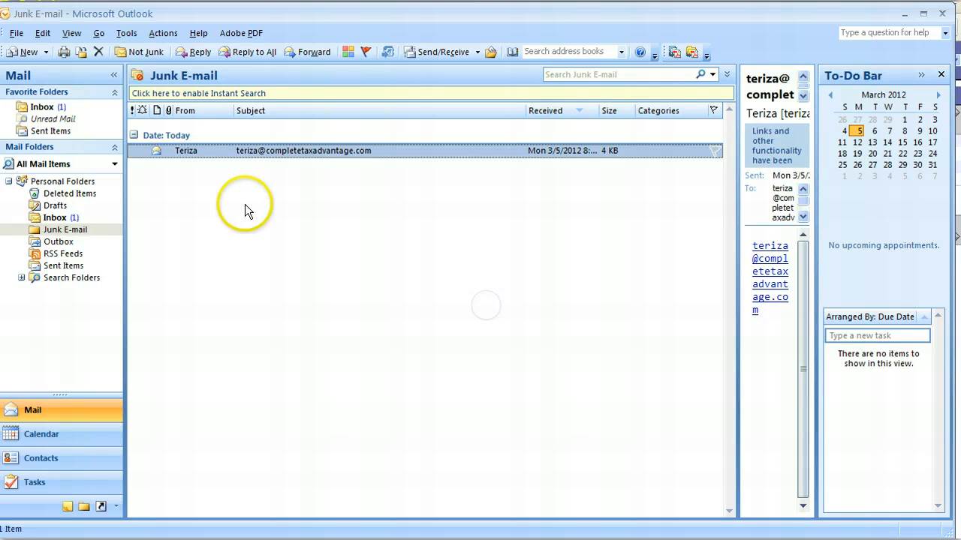
pyautogui.click(66, 220)
pyautogui.click(268, 152)
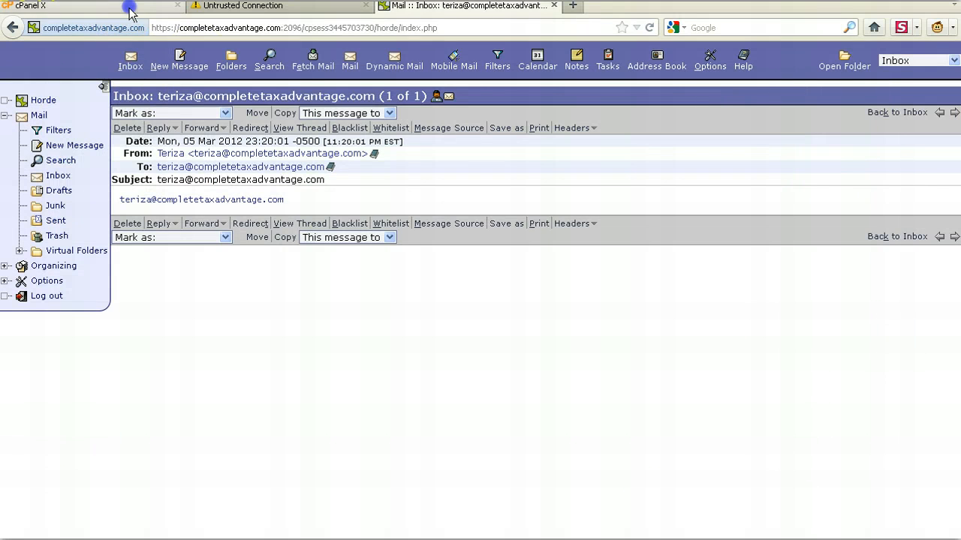
# - Switch to cPanel in the browser and go from the Email Accounts page to the home page
pyautogui.click(130, 12)
pyautogui.click(202, 78)
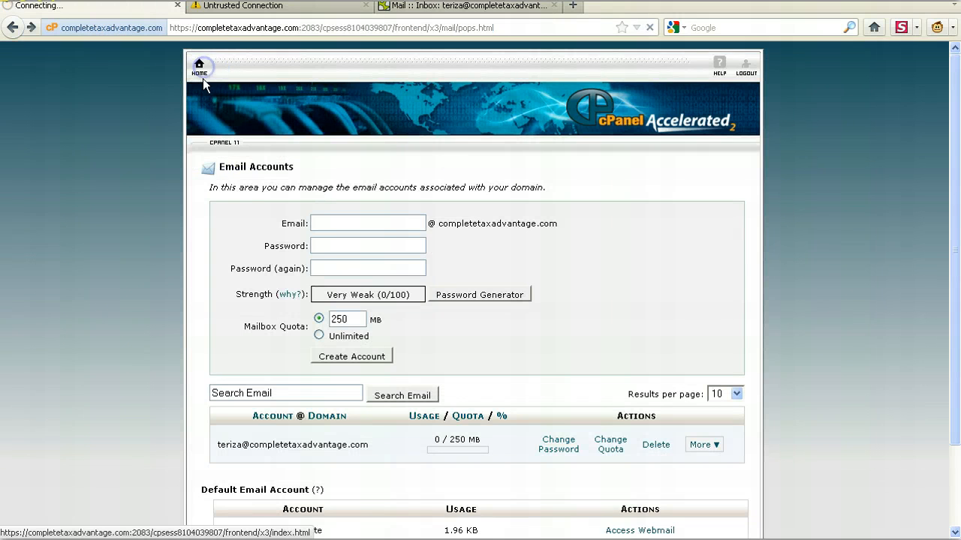